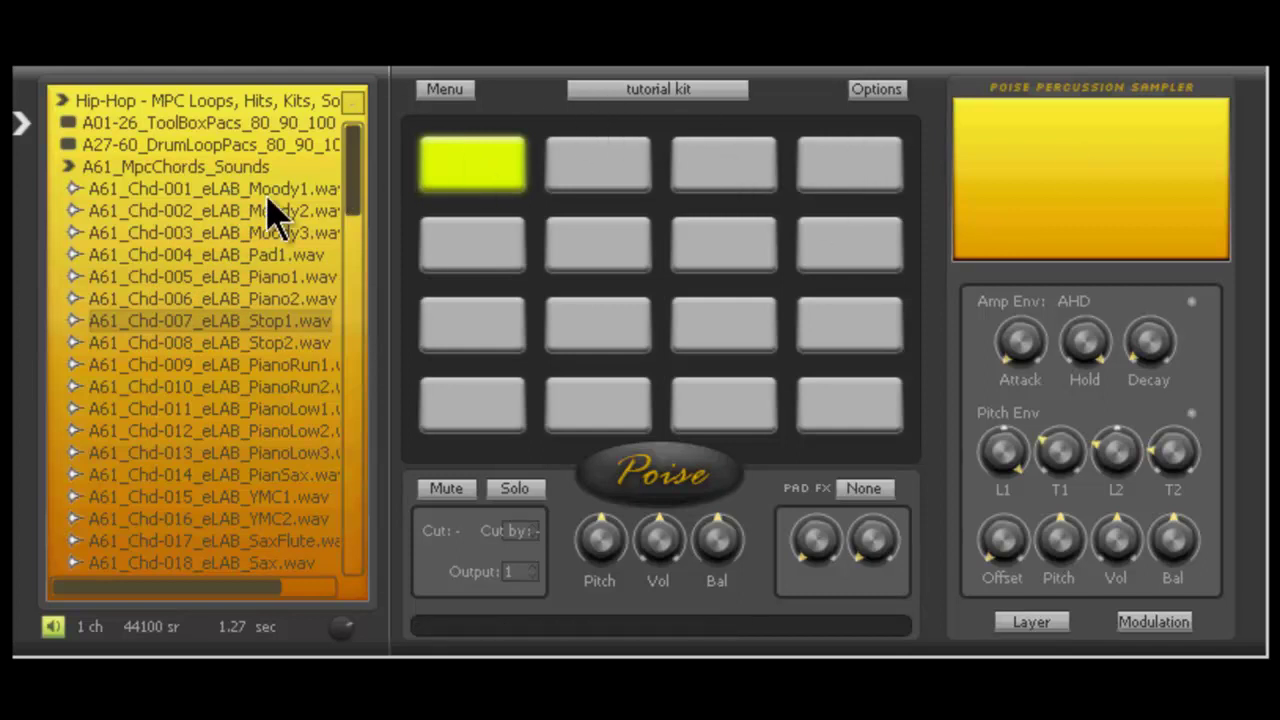
Step: Audition the first chord samples and load A61_Chd-005 Piano1, 006 Piano2, 007 Stop1 and 008 Stop2 onto the bottom row of pads
{"action": "left_click", "coordinate": [192, 192]}
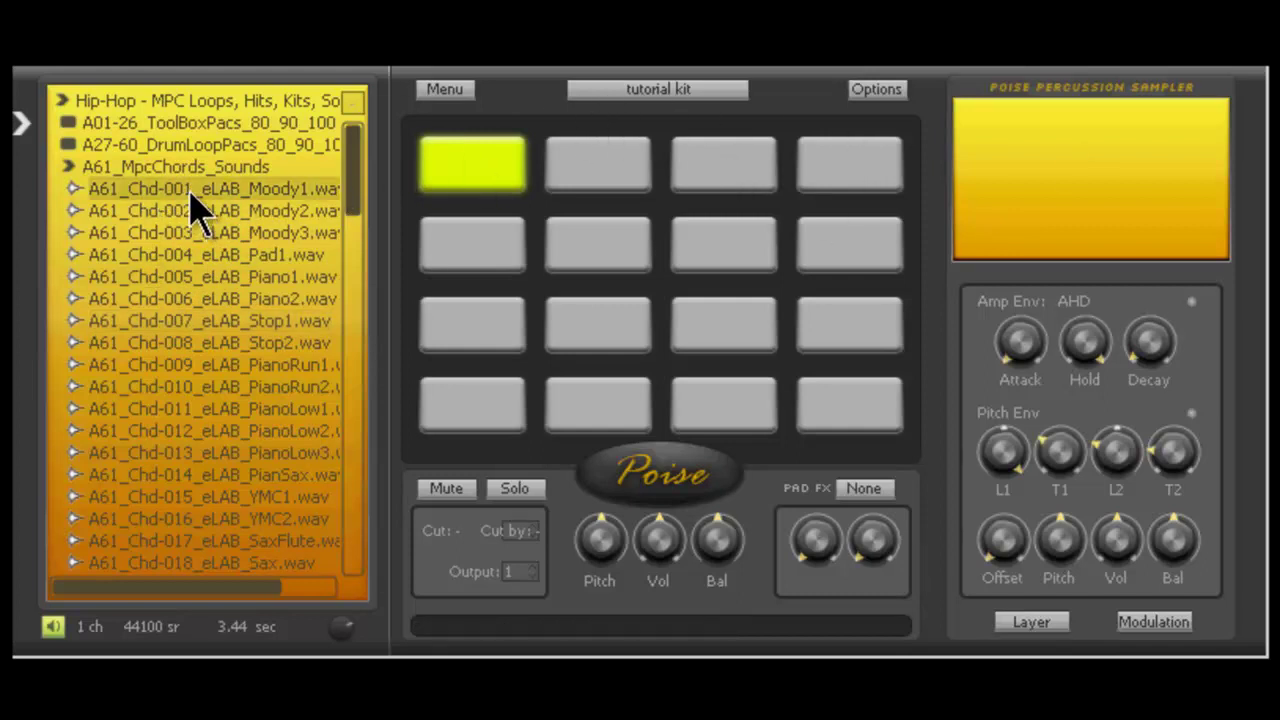
{"action": "left_click", "coordinate": [198, 212]}
{"action": "left_click", "coordinate": [205, 233]}
{"action": "left_click", "coordinate": [210, 258]}
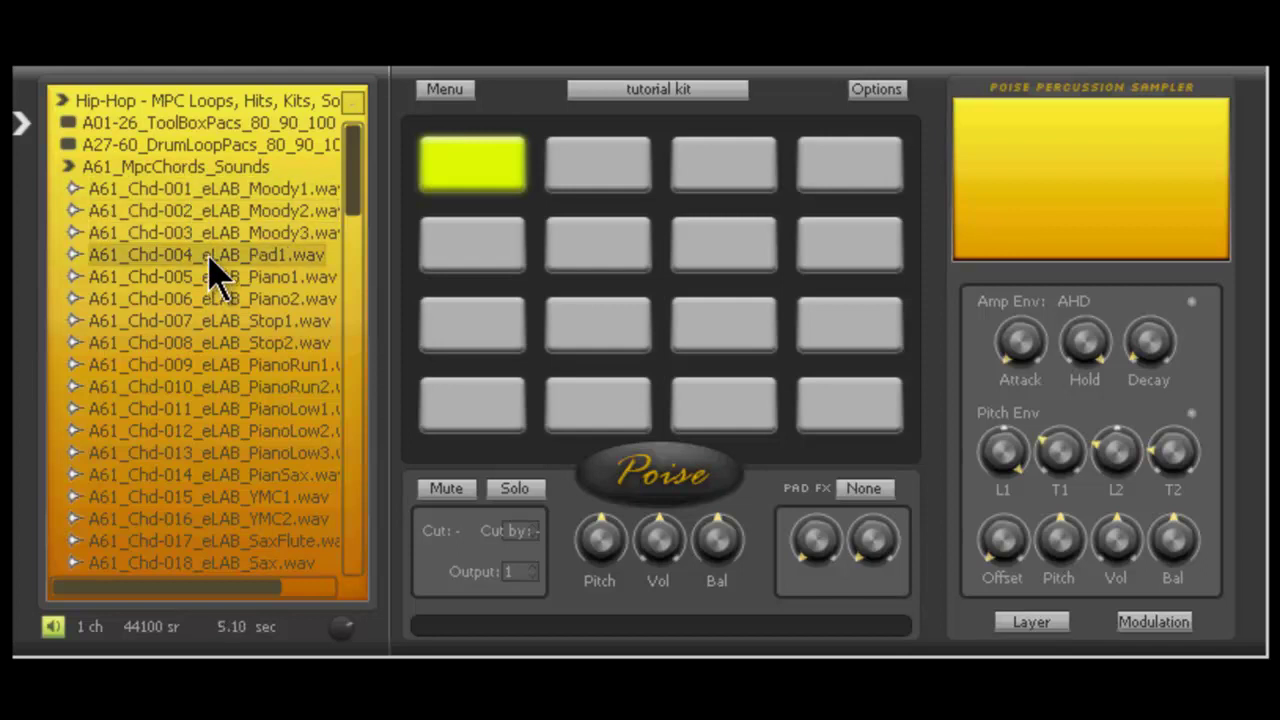
{"action": "left_click", "coordinate": [232, 278]}
{"action": "left_click_drag", "start_coordinate": [250, 295], "coordinate": [495, 418]}
{"action": "left_click", "coordinate": [250, 302]}
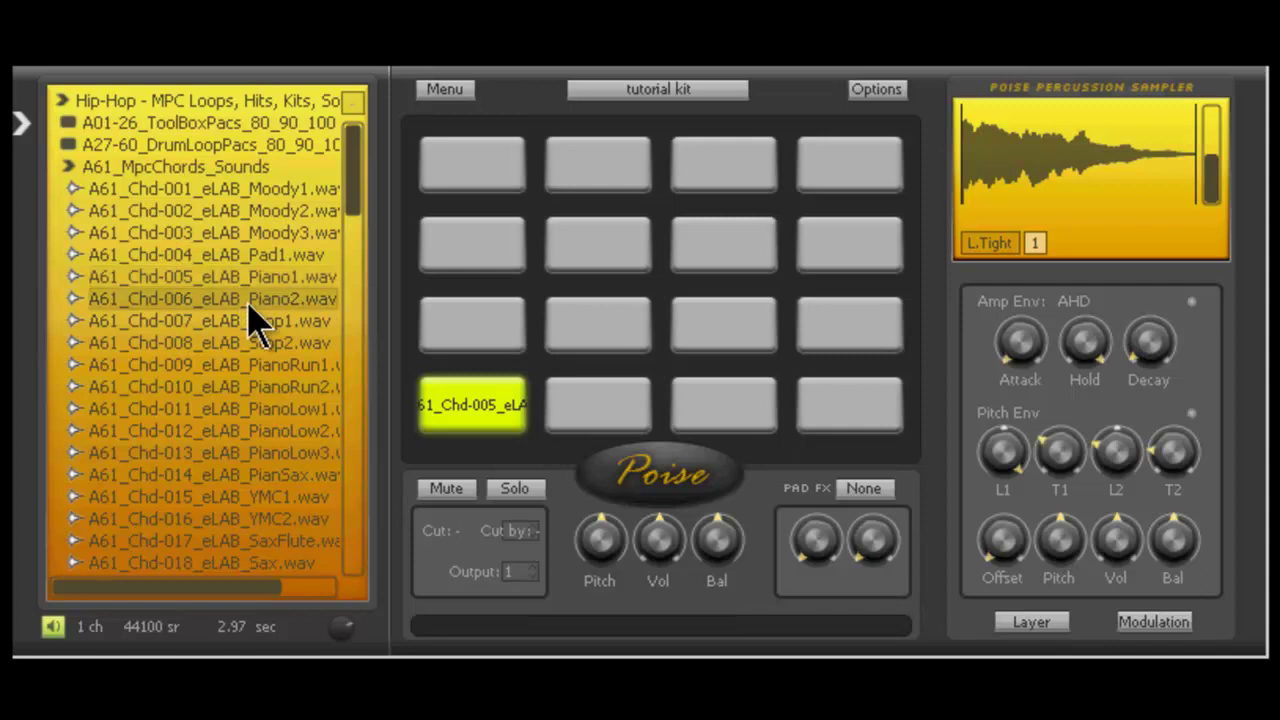
{"action": "left_click_drag", "start_coordinate": [278, 318], "coordinate": [594, 410]}
{"action": "left_click", "coordinate": [205, 322]}
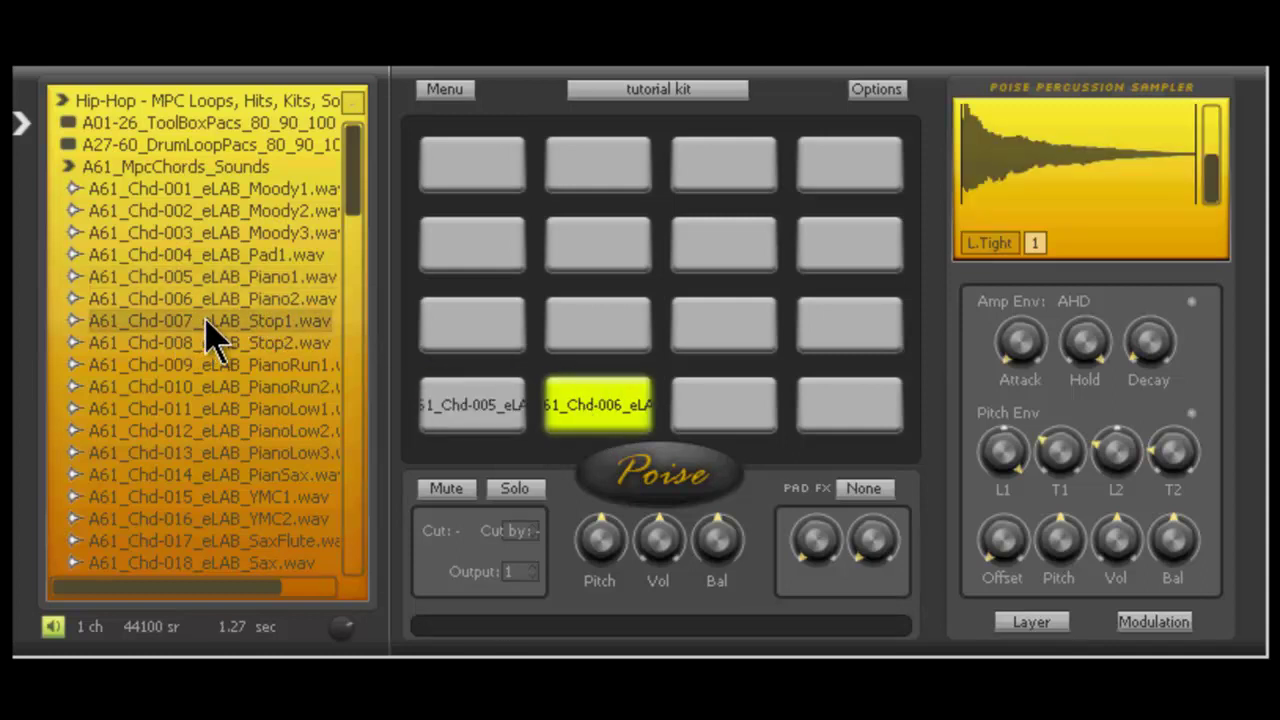
{"action": "left_click_drag", "start_coordinate": [207, 322], "coordinate": [700, 415]}
{"action": "left_click", "coordinate": [235, 345]}
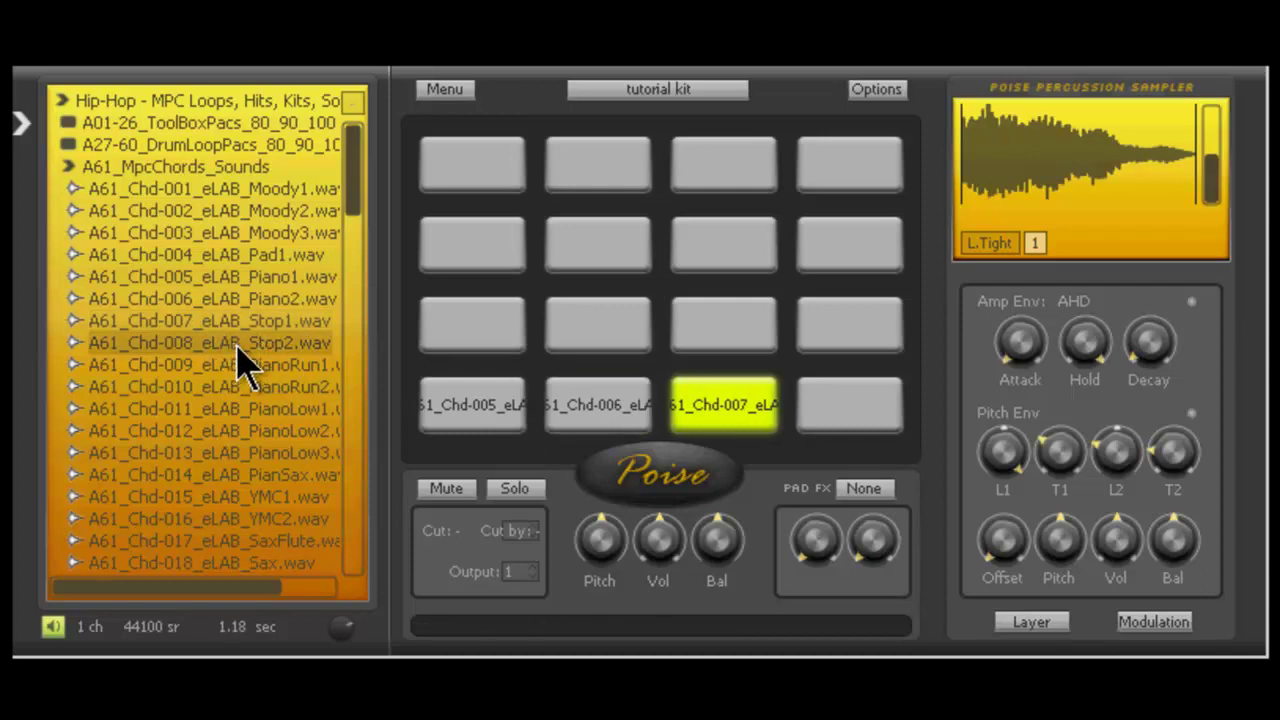
{"action": "left_click_drag", "start_coordinate": [238, 346], "coordinate": [820, 415]}
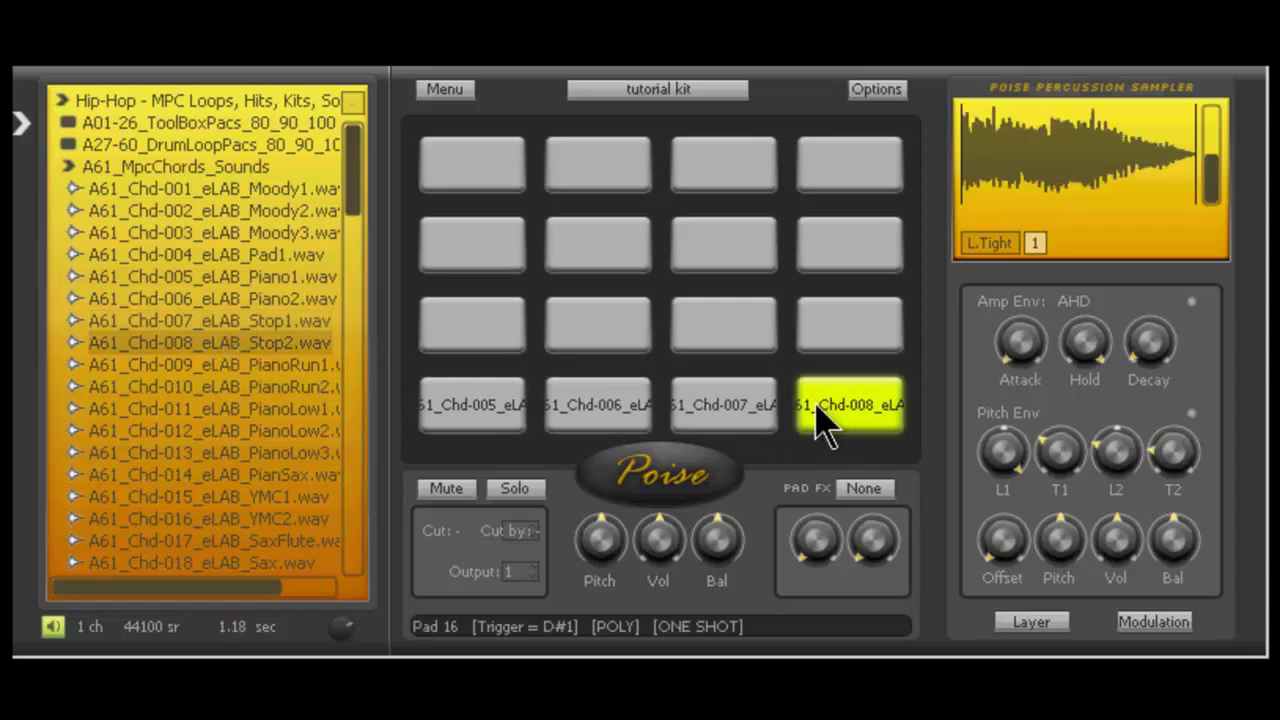
Step: Load A61_Chd-009 PianoRun1, 010 PianoRun2, 011 PianoLow1 and 012 PianoLow2 onto the second pad row from the bottom
{"action": "left_click", "coordinate": [198, 367]}
{"action": "left_click_drag", "start_coordinate": [198, 367], "coordinate": [487, 318]}
{"action": "left_click_drag", "start_coordinate": [234, 388], "coordinate": [473, 376]}
{"action": "left_click_drag", "start_coordinate": [578, 338], "coordinate": [580, 338]}
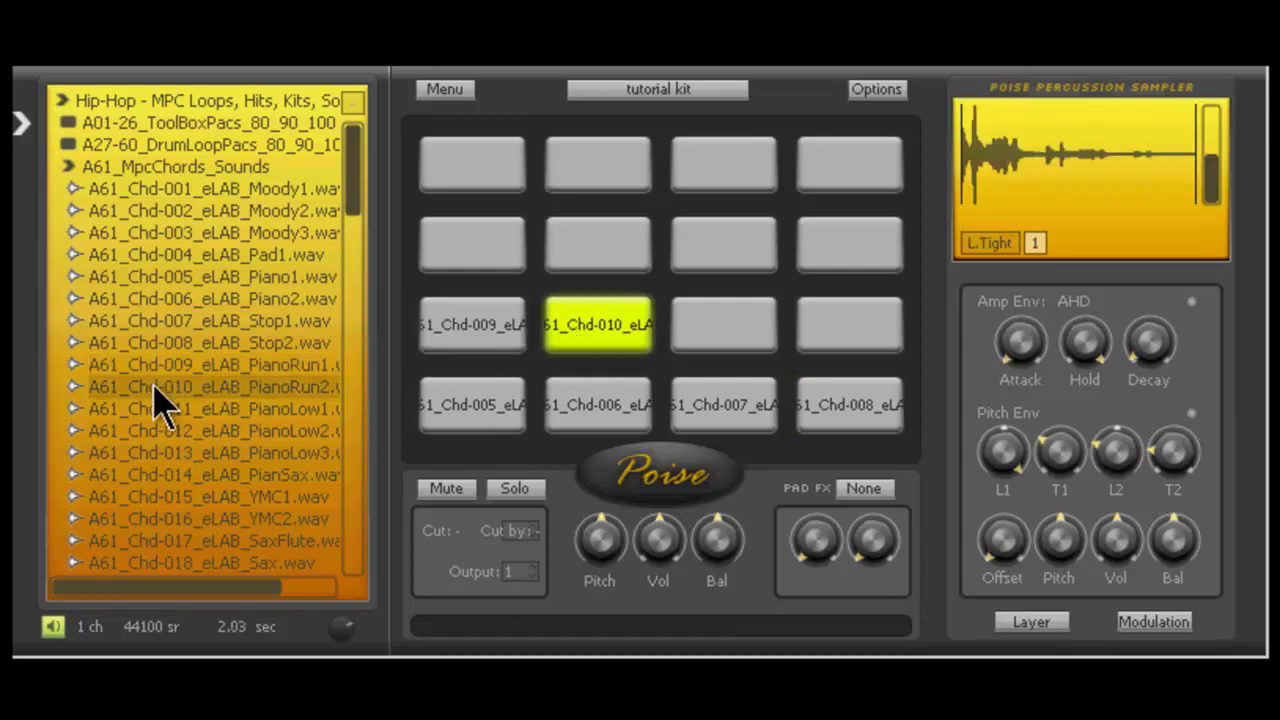
{"action": "left_click_drag", "start_coordinate": [263, 405], "coordinate": [690, 322]}
{"action": "left_click_drag", "start_coordinate": [277, 432], "coordinate": [688, 354]}
{"action": "left_click_drag", "start_coordinate": [857, 316], "coordinate": [859, 318]}
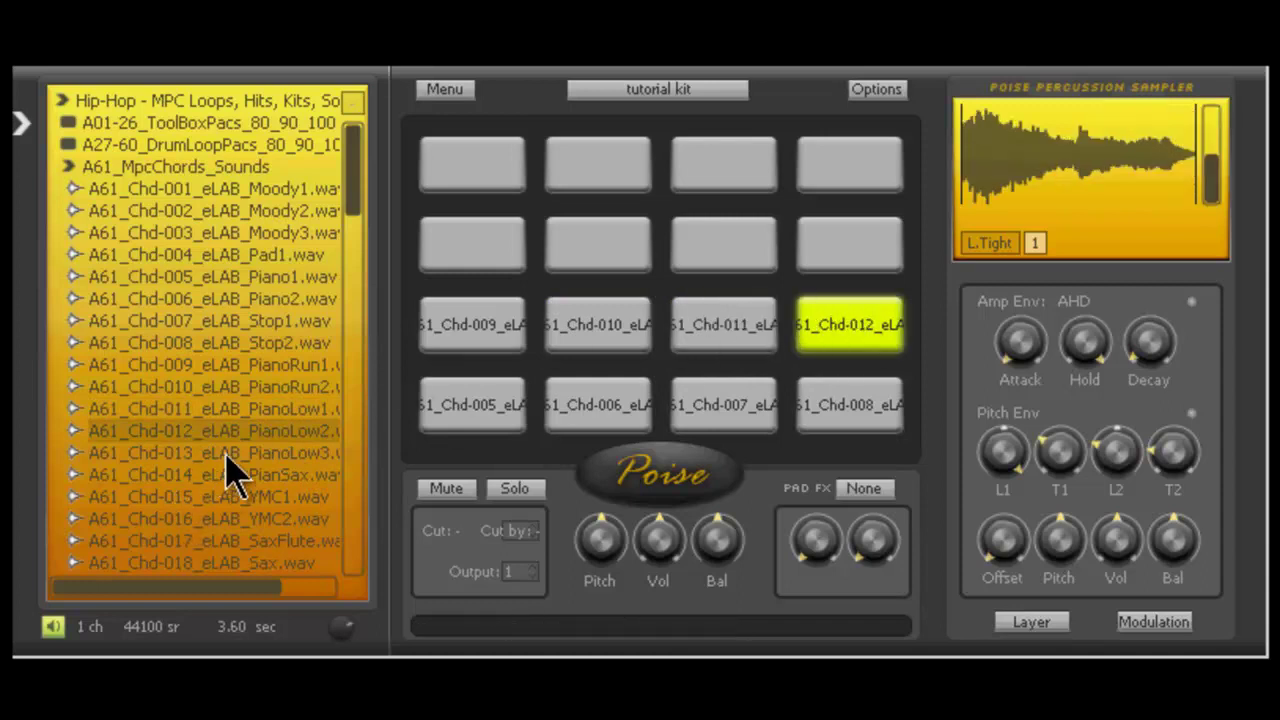
Step: Load A61_Chd-013 PianoLow3, 014 PianSax, 015 YMC1 and 016 YMC2 onto the third pad row from the bottom
{"action": "left_click_drag", "start_coordinate": [225, 455], "coordinate": [470, 308]}
{"action": "left_click_drag", "start_coordinate": [487, 256], "coordinate": [487, 256]}
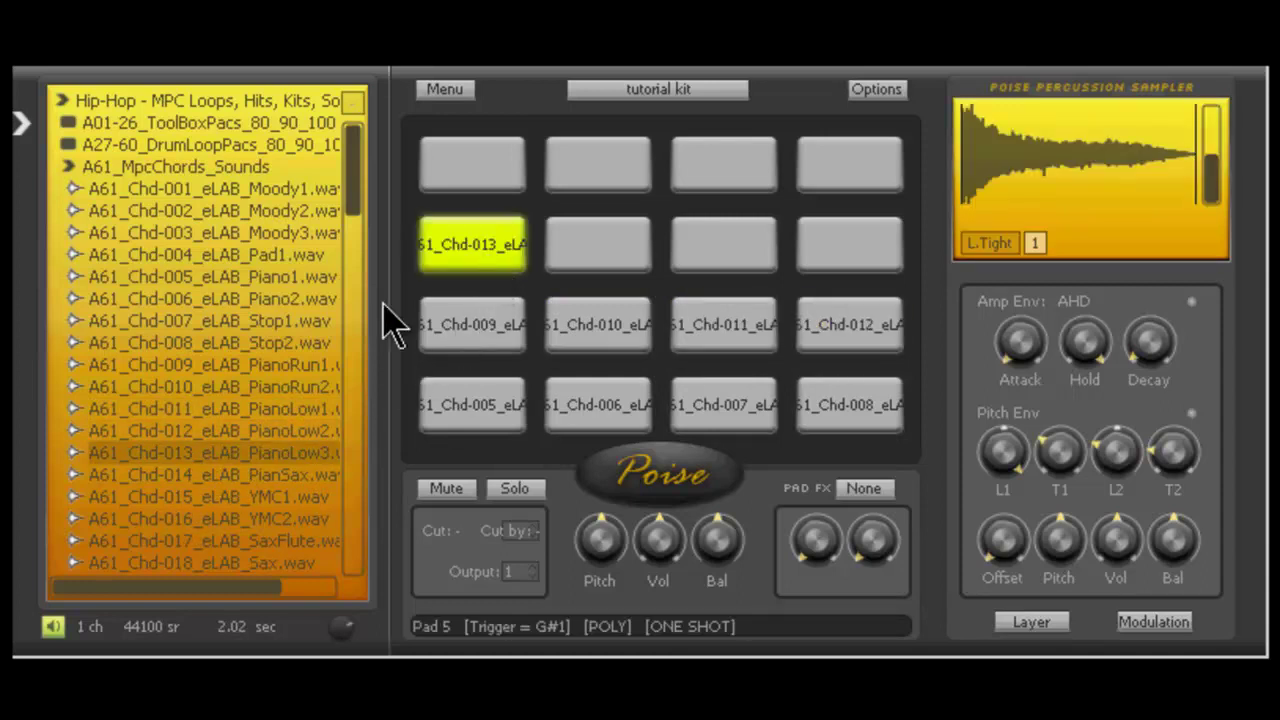
{"action": "left_click", "coordinate": [265, 476]}
{"action": "left_click_drag", "start_coordinate": [290, 478], "coordinate": [605, 240]}
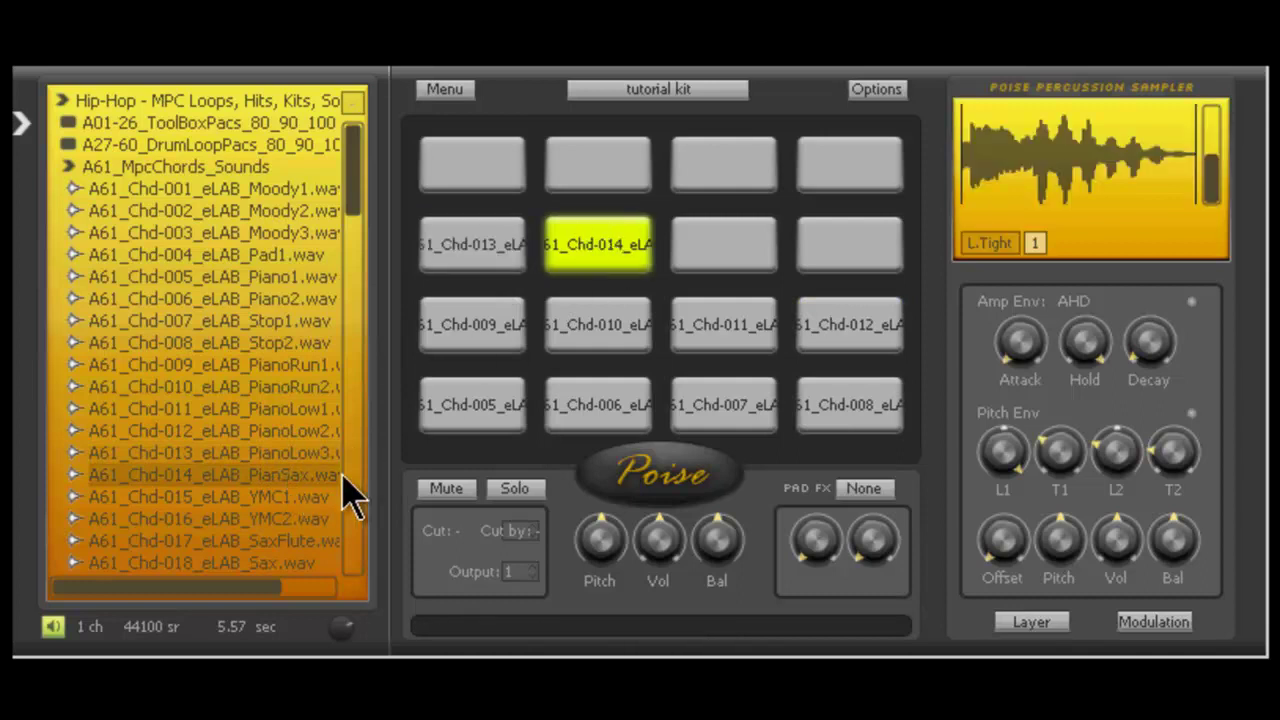
{"action": "left_click", "coordinate": [300, 498]}
{"action": "left_click_drag", "start_coordinate": [298, 502], "coordinate": [715, 255]}
{"action": "left_click", "coordinate": [266, 520]}
{"action": "left_click_drag", "start_coordinate": [277, 529], "coordinate": [850, 246]}
Step: Audition the chord samples from 017 SaxFlute onward and load A61_Chd-022 Epi1 onto the first pad of the top row
{"action": "left_click", "coordinate": [254, 538]}
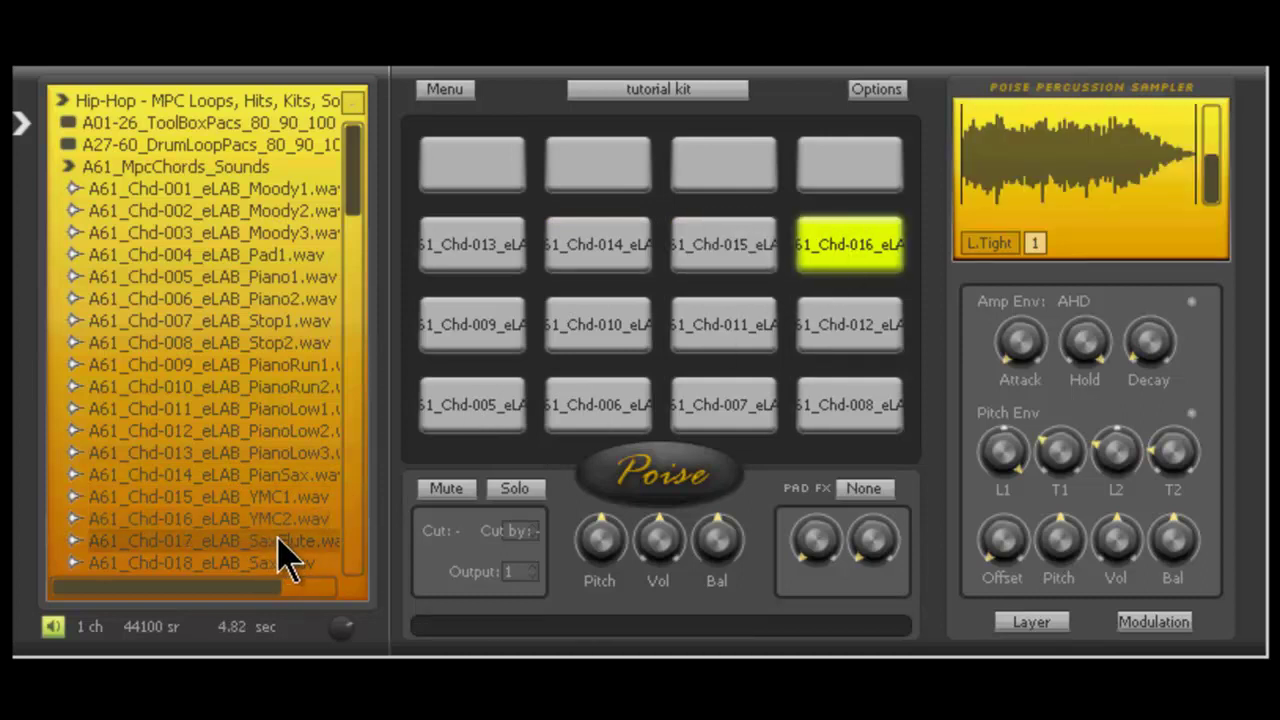
{"action": "scroll", "coordinate": [365, 205], "scroll_direction": "down", "scroll_amount": 4}
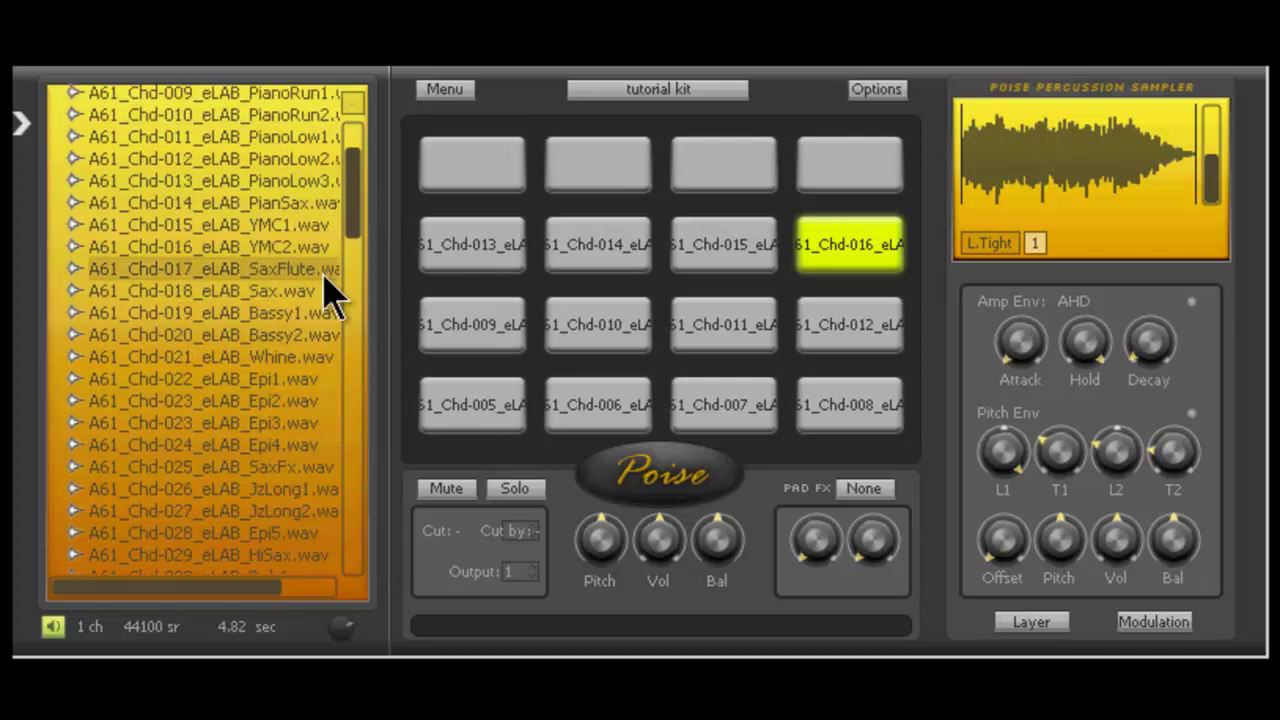
{"action": "left_click", "coordinate": [257, 291]}
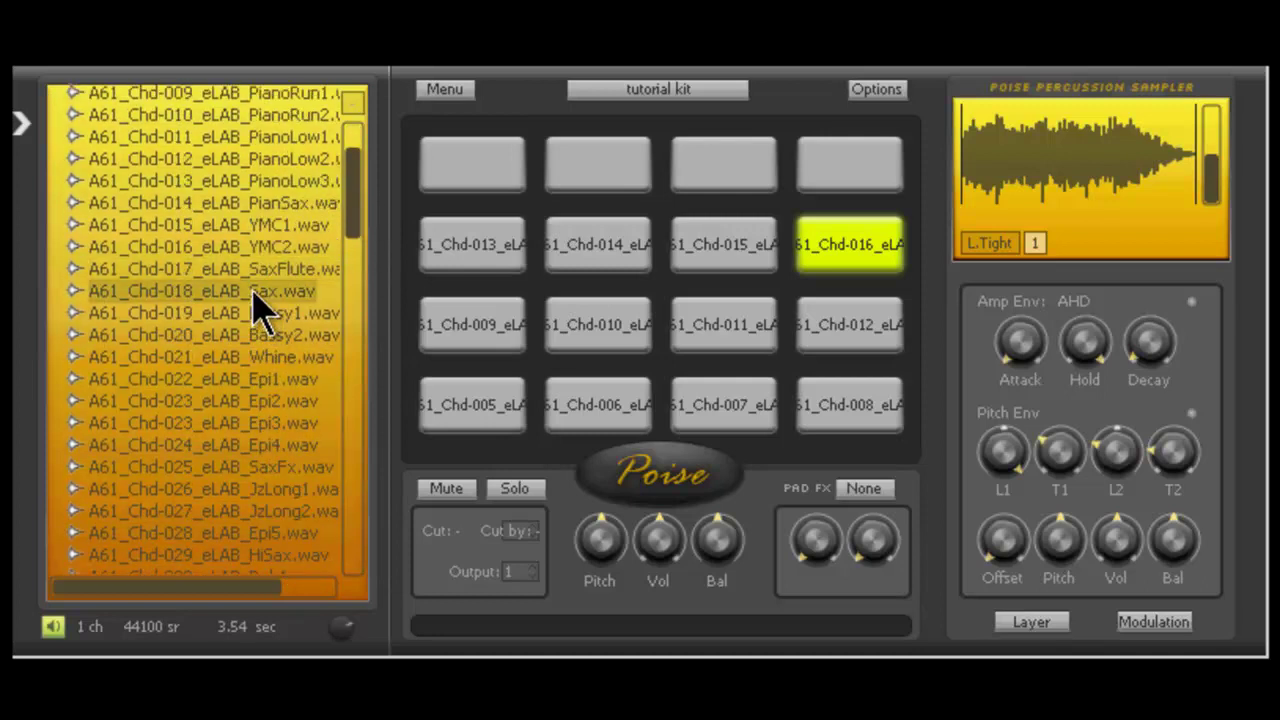
{"action": "left_click", "coordinate": [260, 314]}
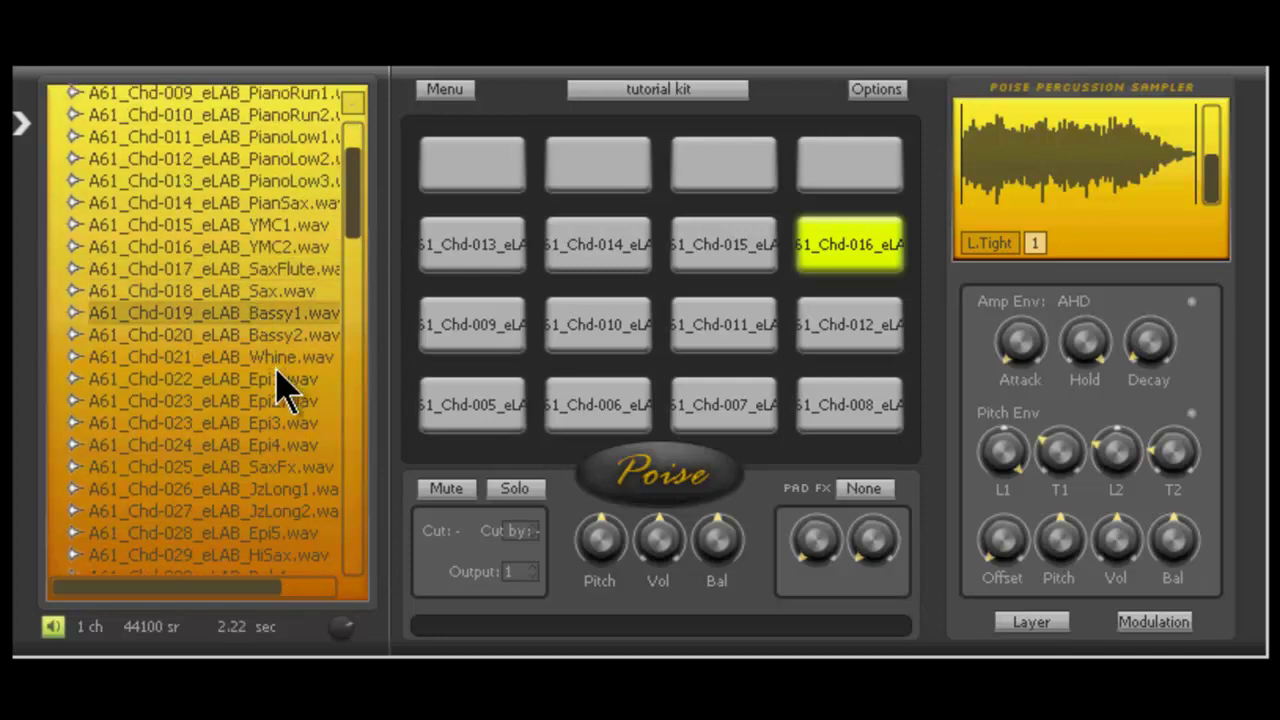
{"action": "left_click", "coordinate": [280, 357]}
{"action": "left_click", "coordinate": [270, 380]}
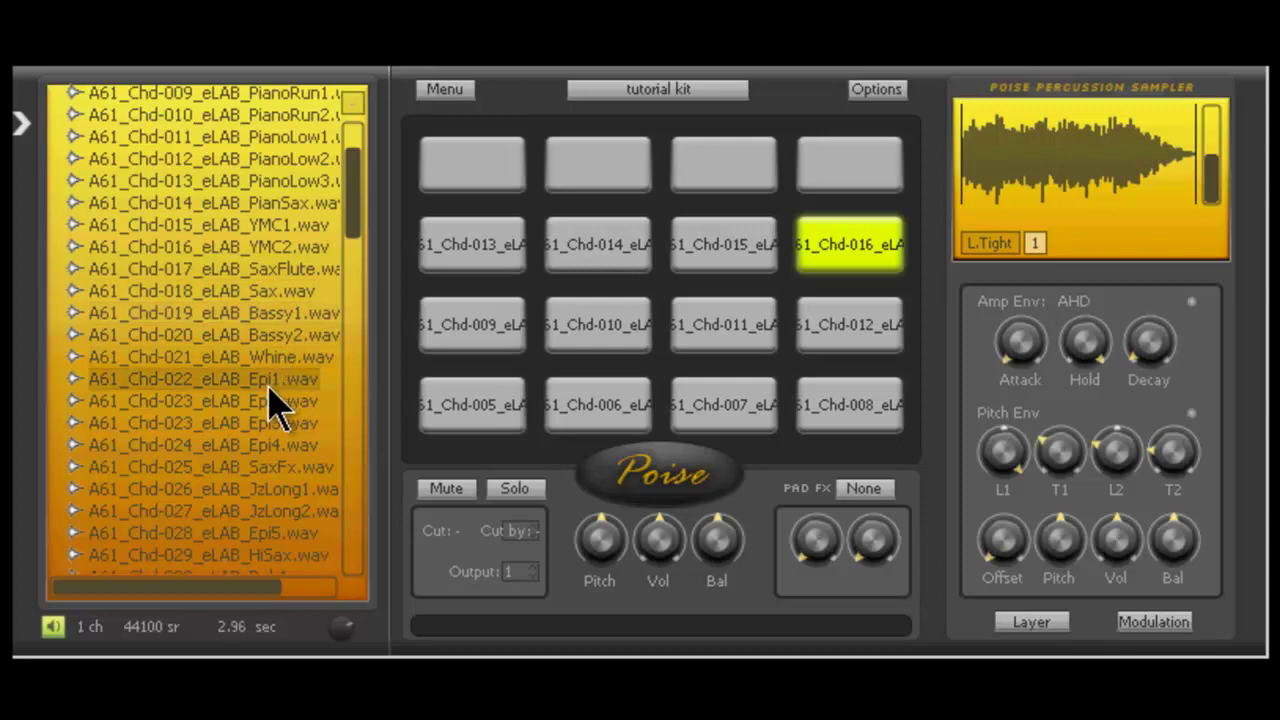
{"action": "left_click", "coordinate": [489, 165]}
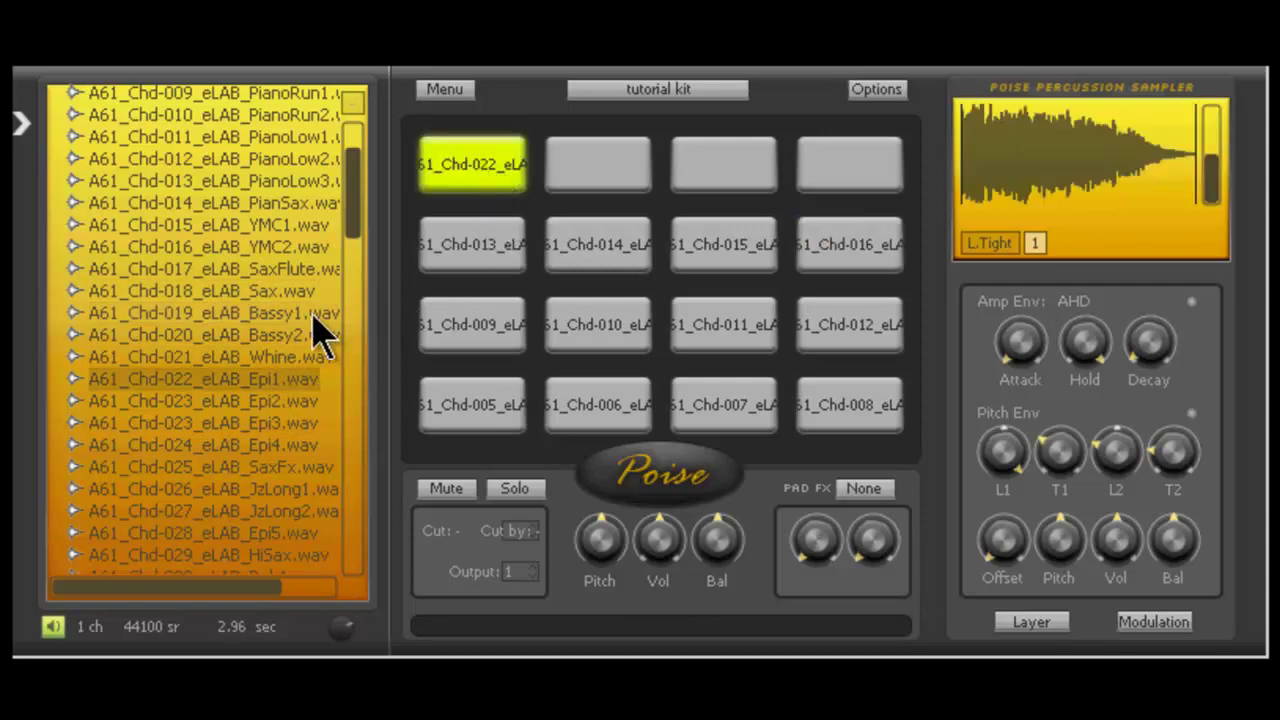
Step: Fill the remaining top-row pads with A61_Chd-023 Epi2, A61_Chd-023 Epi3 and A61_Chd-024 Epi4
{"action": "left_click", "coordinate": [290, 401]}
{"action": "left_click", "coordinate": [592, 183]}
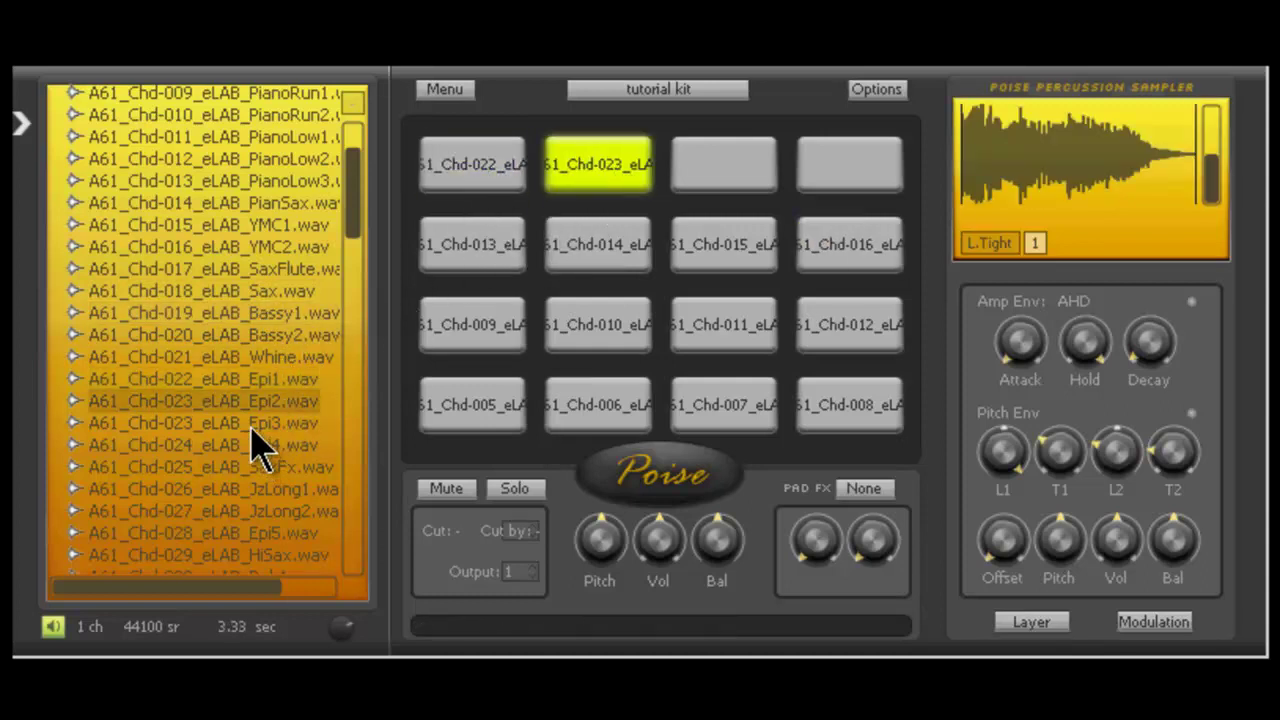
{"action": "left_click", "coordinate": [255, 423]}
{"action": "left_click", "coordinate": [697, 175]}
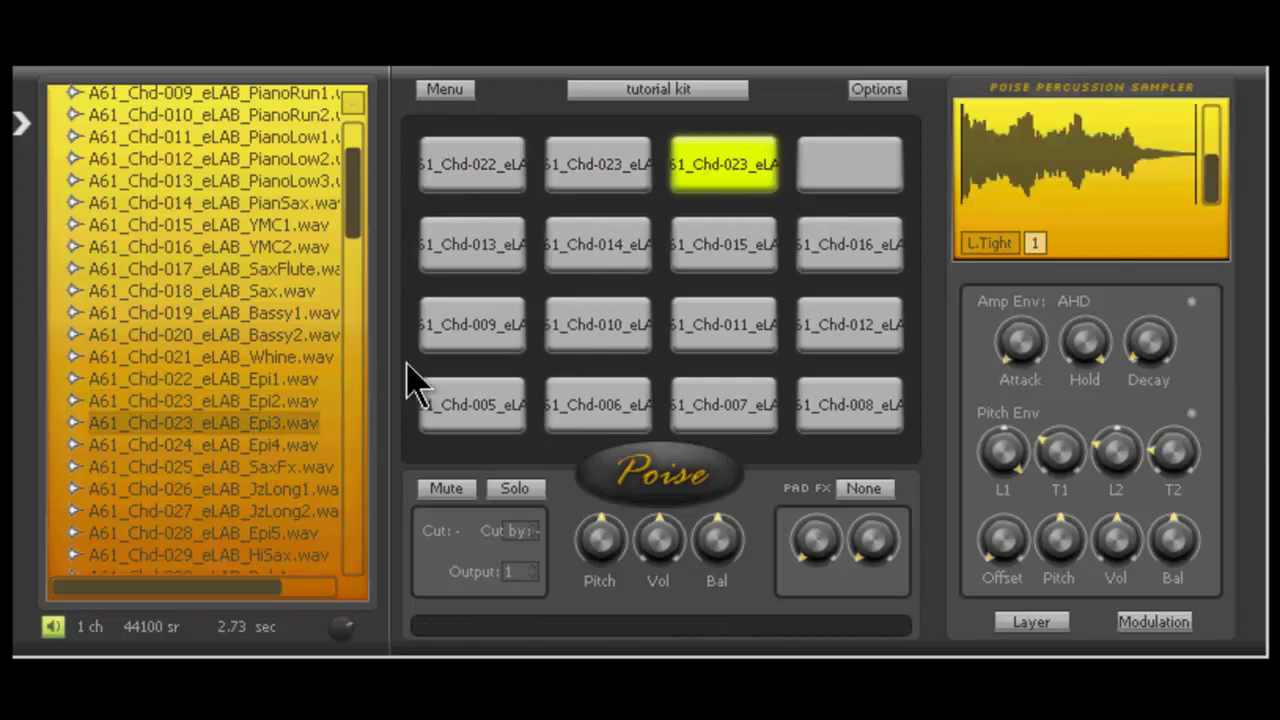
{"action": "left_click", "coordinate": [277, 447]}
{"action": "left_click", "coordinate": [838, 190]}
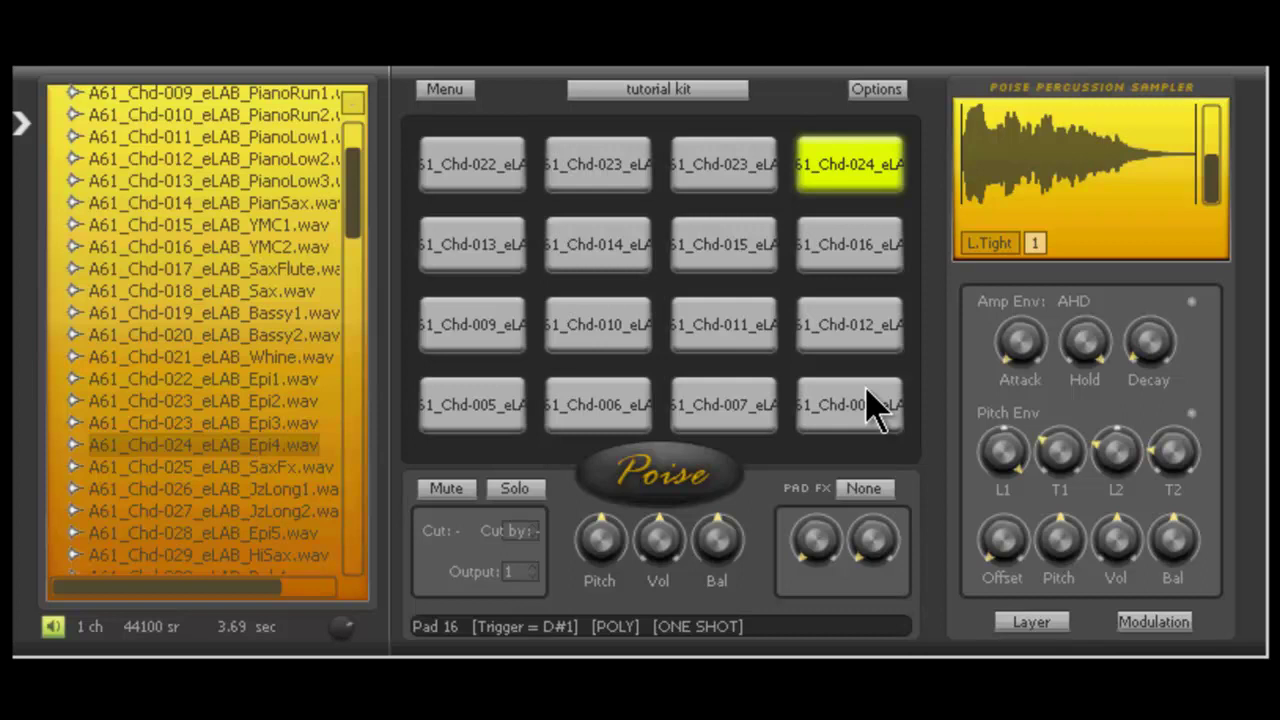
Step: Select all sixteen pads together, starting from the pad holding A61_Chd-008
{"action": "left_click", "coordinate": [845, 410]}
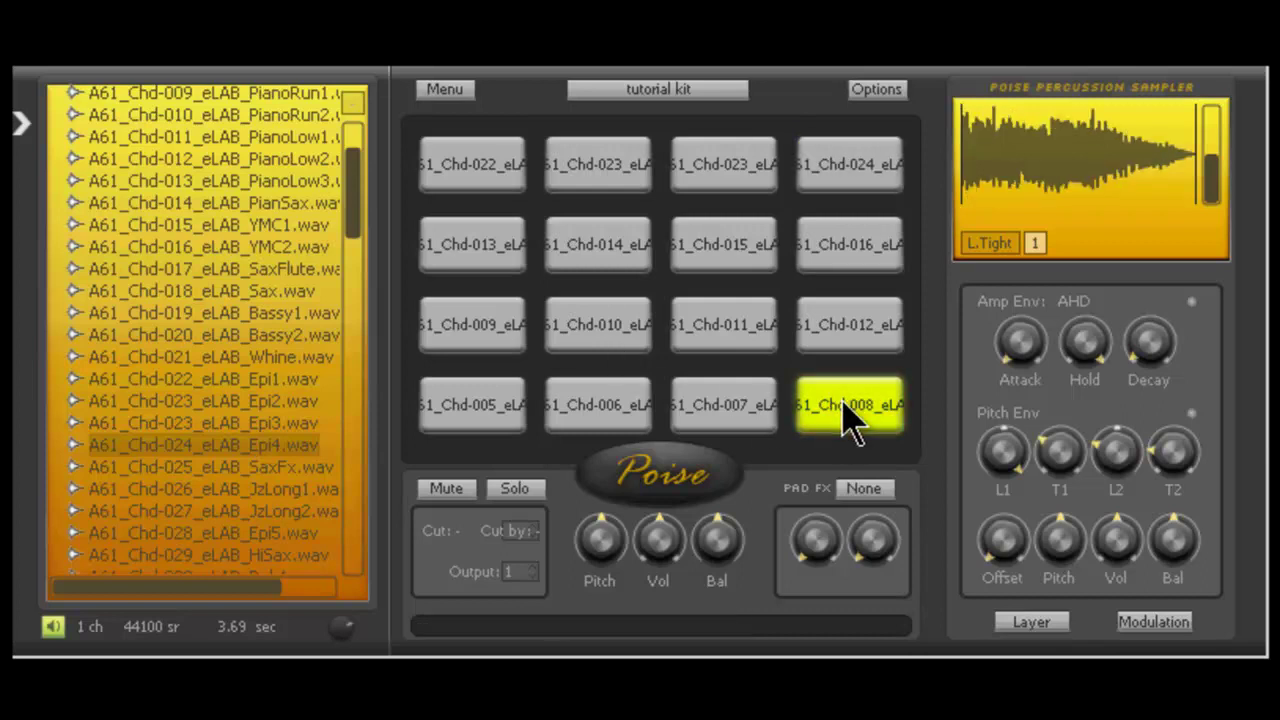
{"action": "left_click", "coordinate": [723, 405]}
{"action": "left_click", "coordinate": [563, 412]}
{"action": "left_click", "coordinate": [472, 405]}
{"action": "left_click", "coordinate": [440, 330]}
{"action": "left_click", "coordinate": [598, 325]}
{"action": "left_click", "coordinate": [740, 318]}
{"action": "left_click", "coordinate": [850, 325]}
{"action": "left_click", "coordinate": [850, 265]}
{"action": "left_click", "coordinate": [723, 245]}
{"action": "left_click", "coordinate": [585, 248]}
{"action": "left_click", "coordinate": [472, 235]}
{"action": "left_click", "coordinate": [472, 165]}
{"action": "left_click", "coordinate": [598, 165]}
{"action": "left_click", "coordinate": [723, 165]}
{"action": "left_click", "coordinate": [855, 162]}
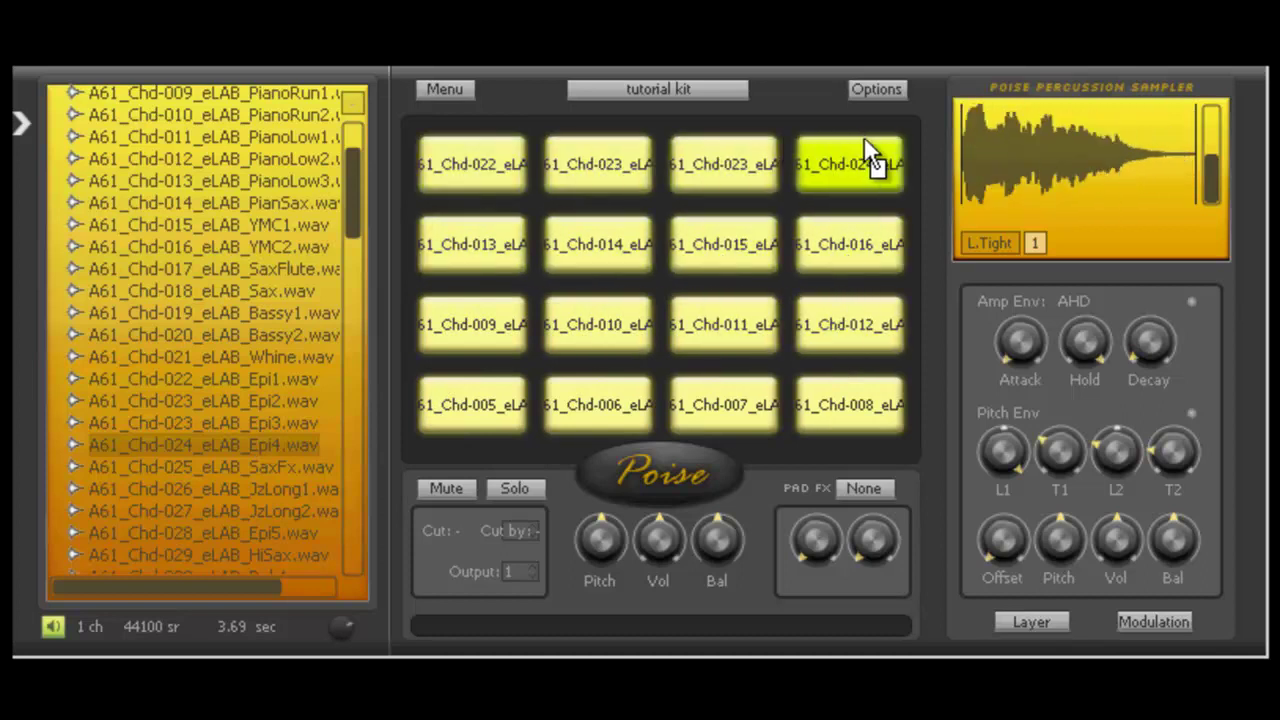
Step: Select all sixteen pads starting from the pad with A61_Chd-022, set their voice mode to Mono, and test single pads
{"action": "left_click", "coordinate": [480, 170]}
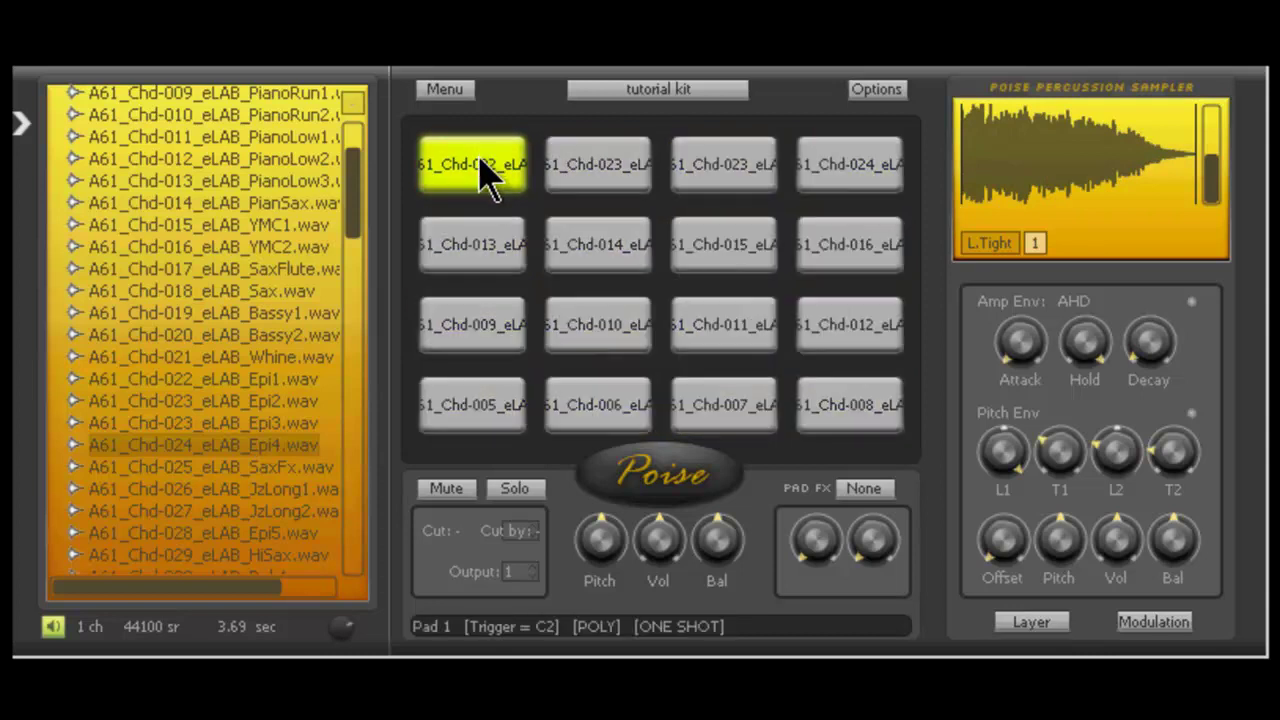
{"action": "left_click", "coordinate": [480, 245]}
{"action": "left_click", "coordinate": [495, 325]}
{"action": "left_click", "coordinate": [500, 405]}
{"action": "left_click", "coordinate": [595, 405]}
{"action": "left_click", "coordinate": [610, 325]}
{"action": "left_click", "coordinate": [598, 165]}
{"action": "left_click", "coordinate": [723, 245]}
{"action": "left_click", "coordinate": [723, 325]}
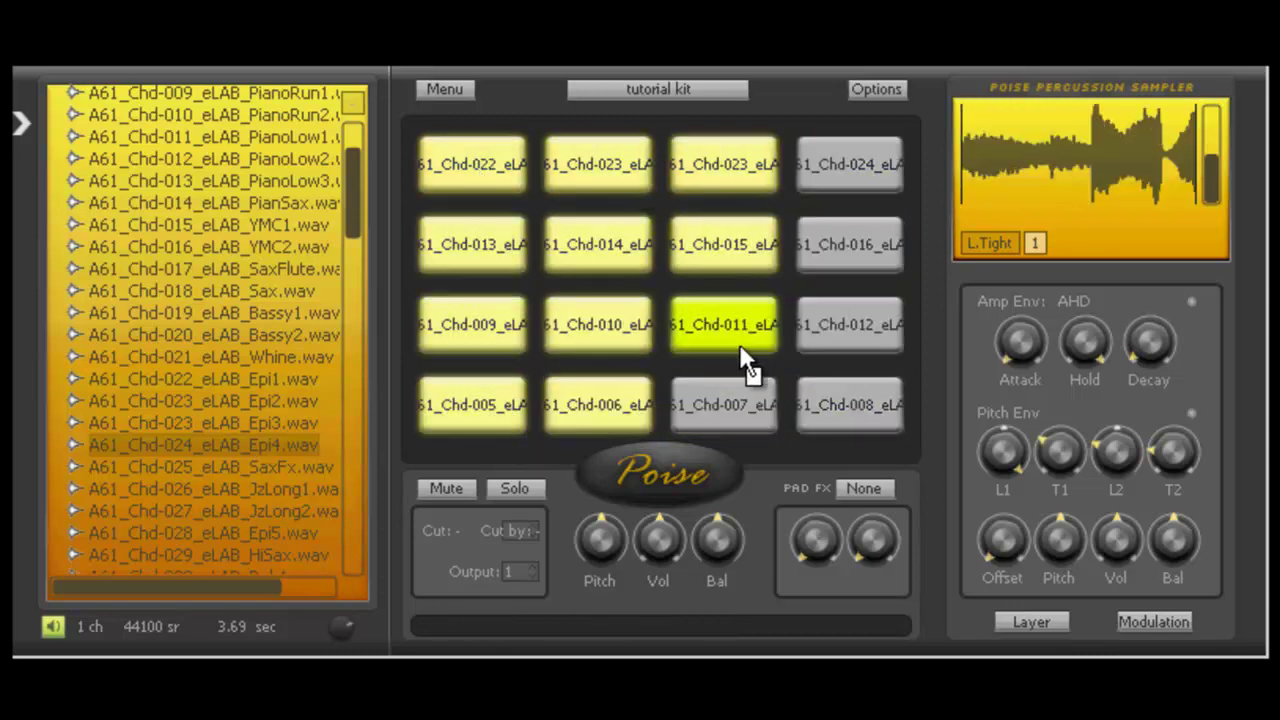
{"action": "left_click", "coordinate": [723, 405]}
{"action": "left_click", "coordinate": [849, 405]}
{"action": "left_click", "coordinate": [849, 325]}
{"action": "left_click", "coordinate": [849, 245]}
{"action": "left_click", "coordinate": [849, 165]}
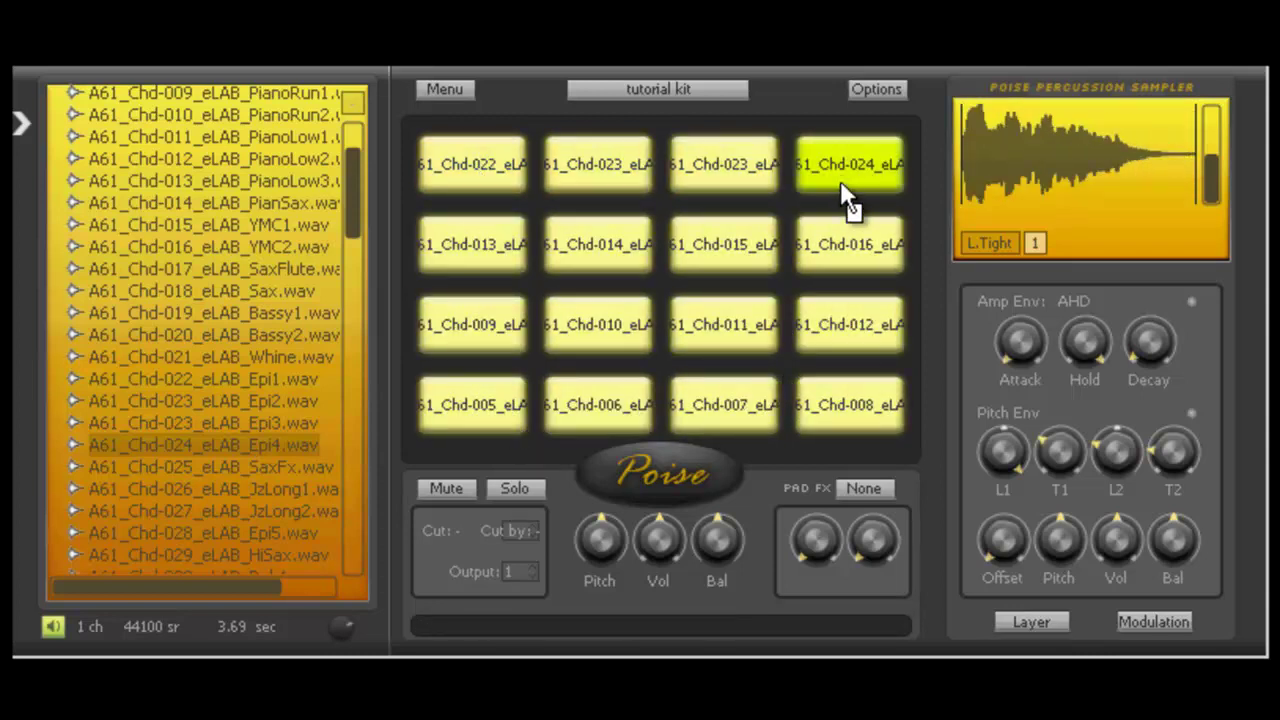
{"action": "right_click", "coordinate": [466, 237]}
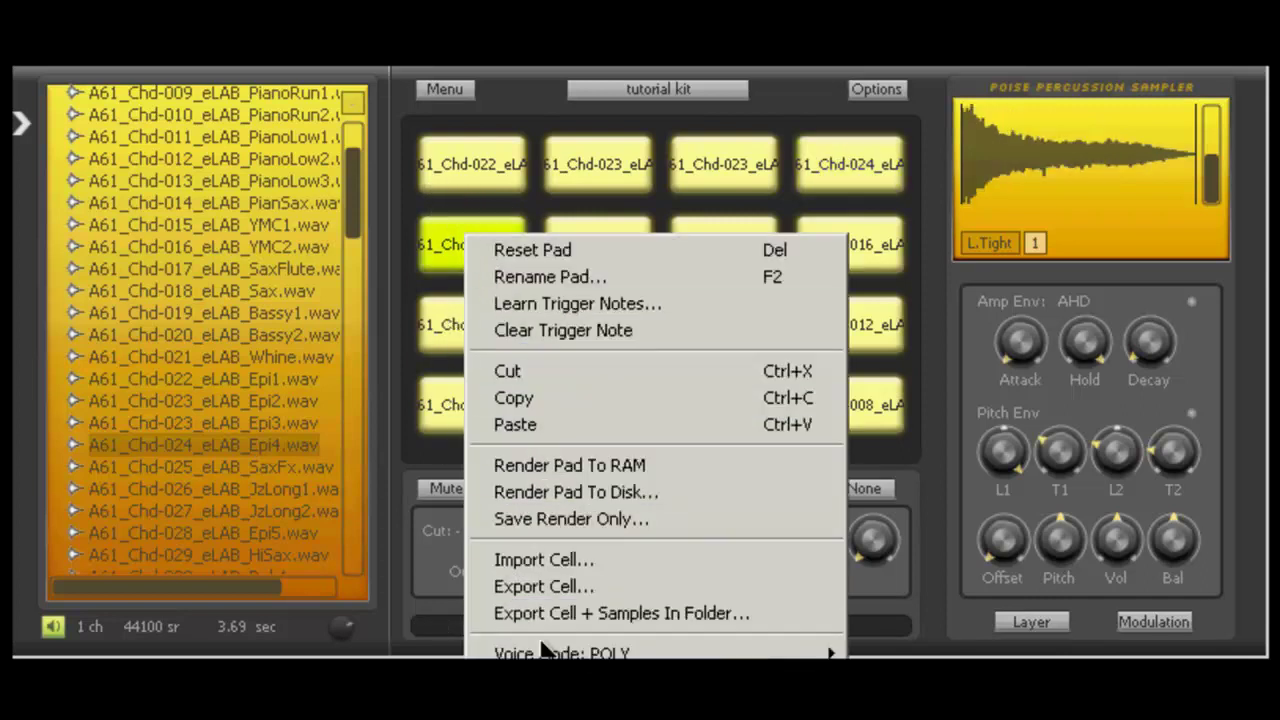
{"action": "mouse_move", "coordinate": [550, 652]}
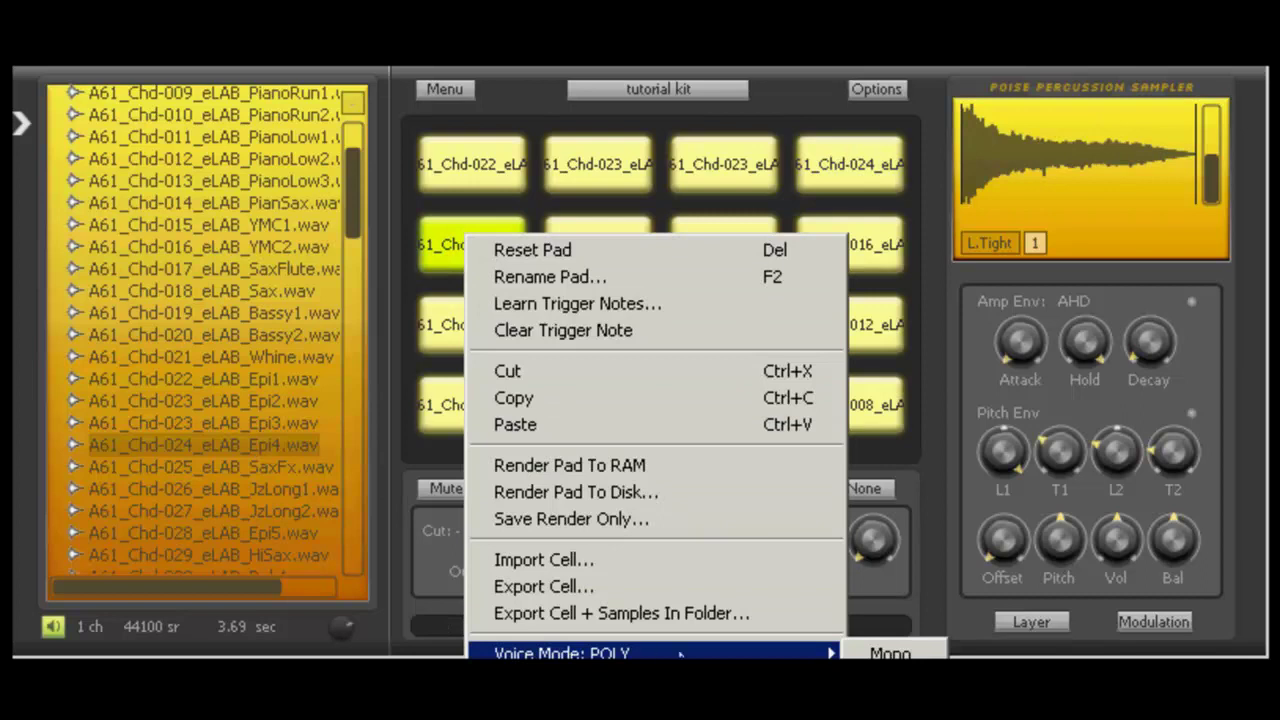
{"action": "left_click", "coordinate": [890, 652]}
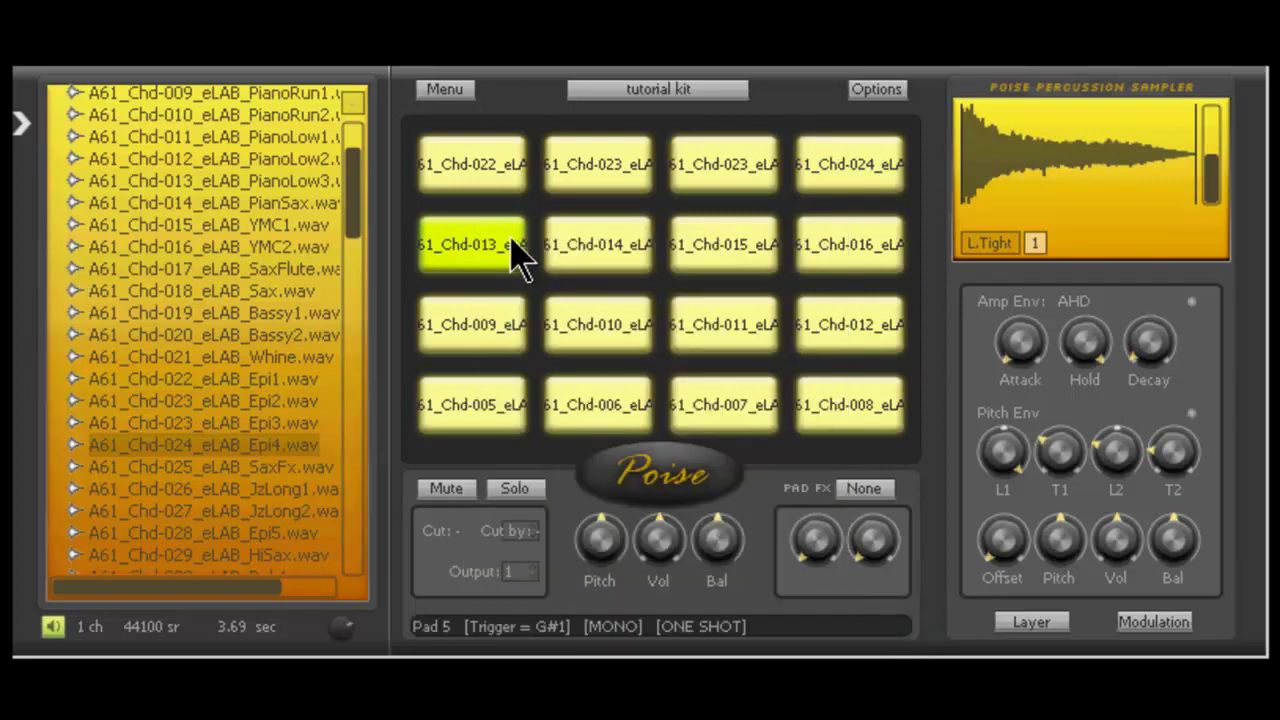
{"action": "left_click", "coordinate": [494, 171]}
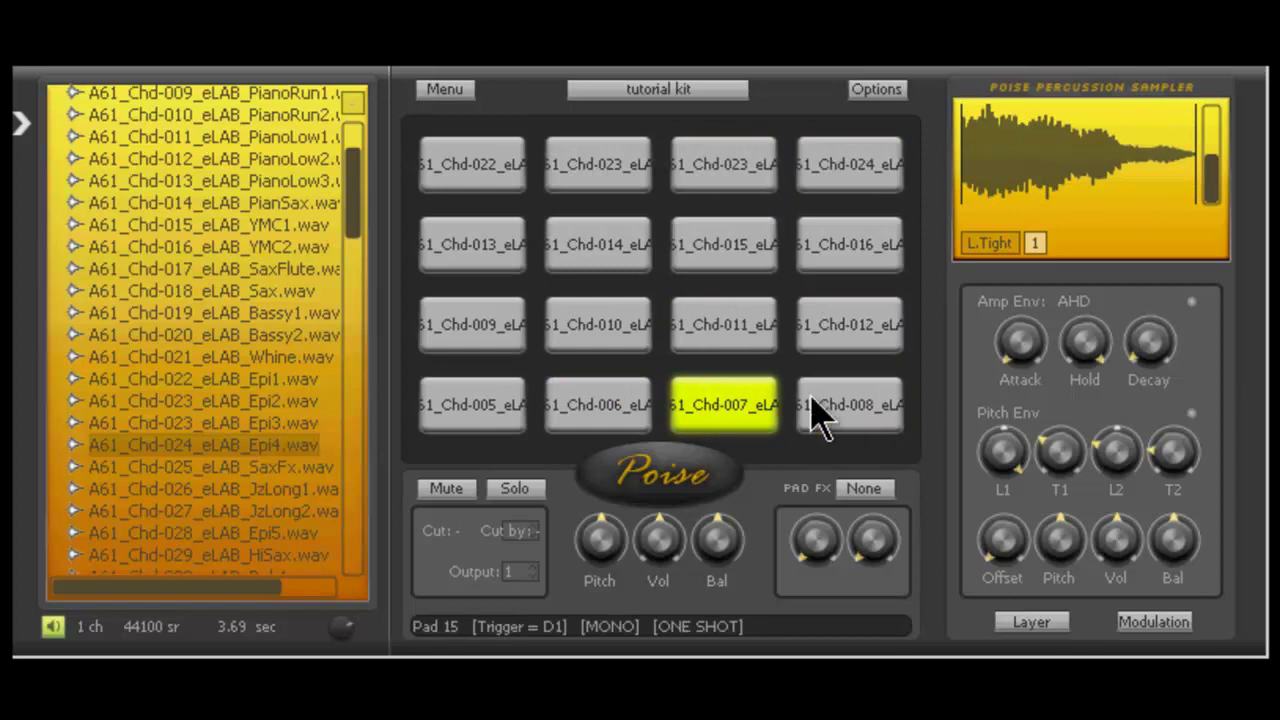
{"action": "left_click", "coordinate": [851, 406]}
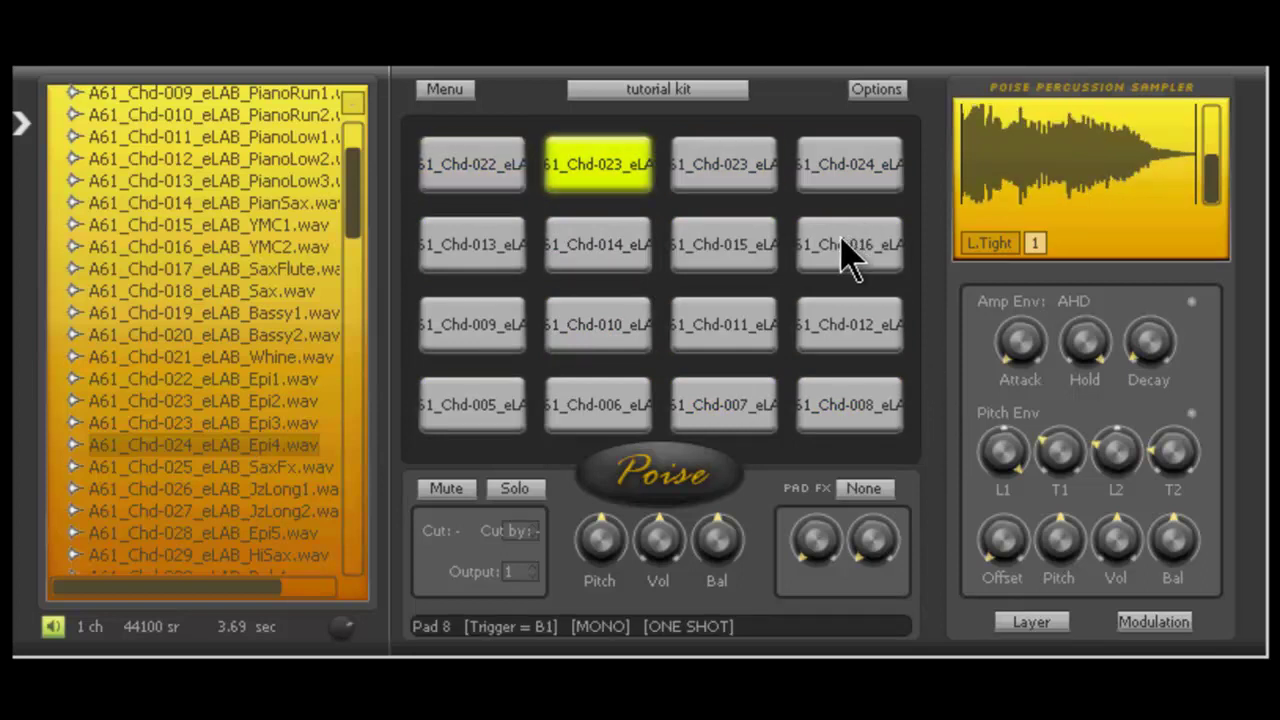
Step: Select all sixteen pads and set both their Cut group and Cut by group to 1
{"action": "mouse_move", "coordinate": [873, 432]}
{"action": "left_mouse_down"}
{"action": "mouse_move", "coordinate": [845, 176]}
{"action": "mouse_move", "coordinate": [722, 166]}
{"action": "mouse_move", "coordinate": [650, 411]}
{"action": "mouse_move", "coordinate": [579, 152]}
{"action": "mouse_move", "coordinate": [486, 357]}
{"action": "mouse_move", "coordinate": [486, 414]}
{"action": "mouse_move", "coordinate": [500, 425]}
{"action": "left_mouse_up"}
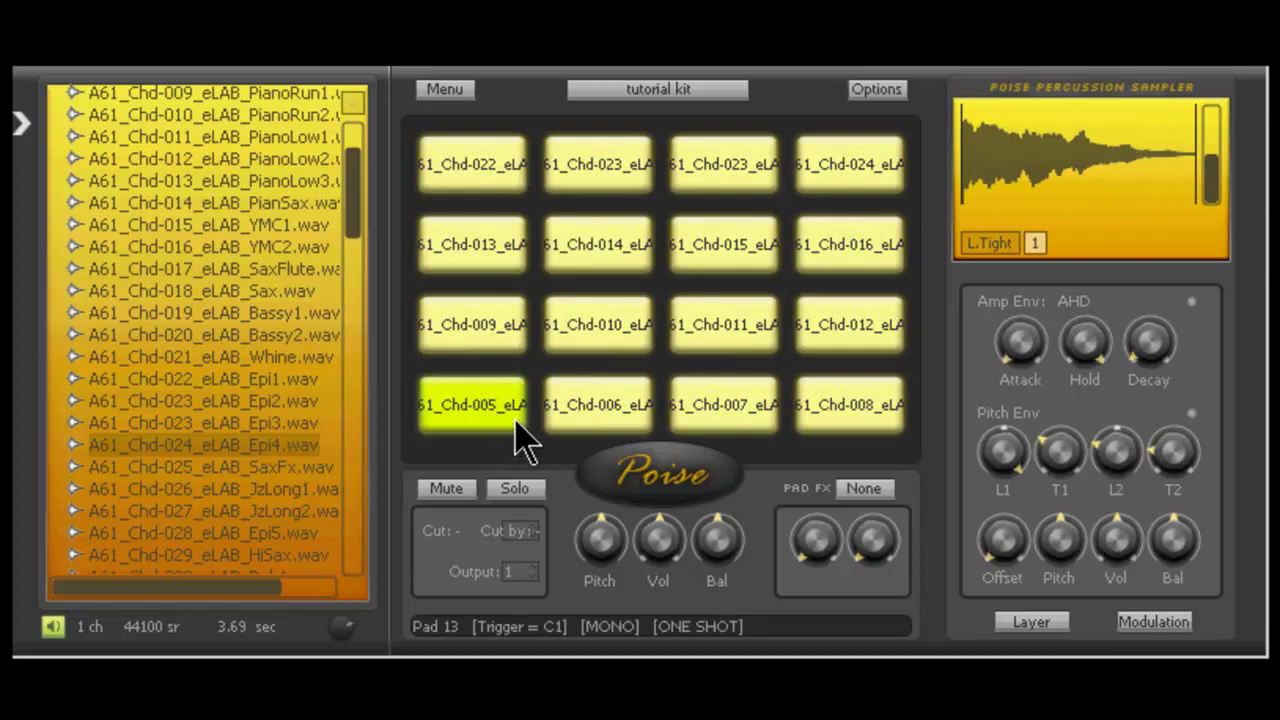
{"action": "left_click", "coordinate": [462, 535]}
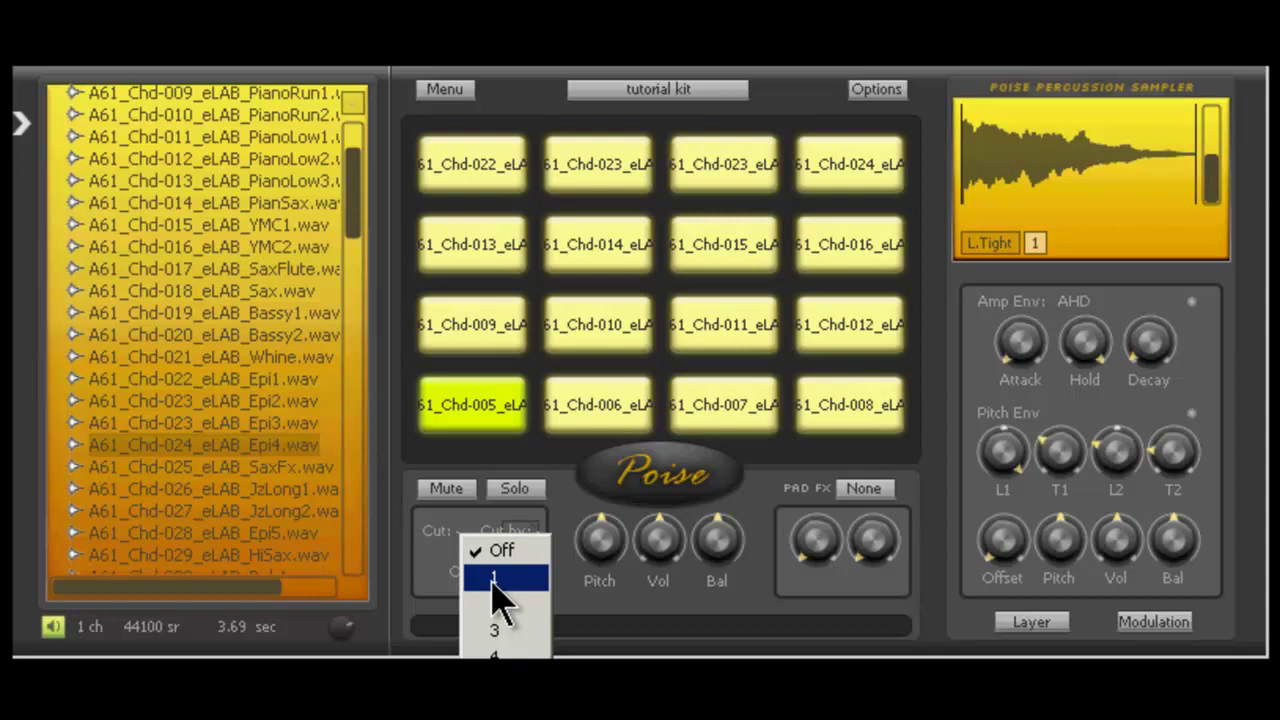
{"action": "left_click", "coordinate": [493, 583]}
{"action": "left_click", "coordinate": [530, 540]}
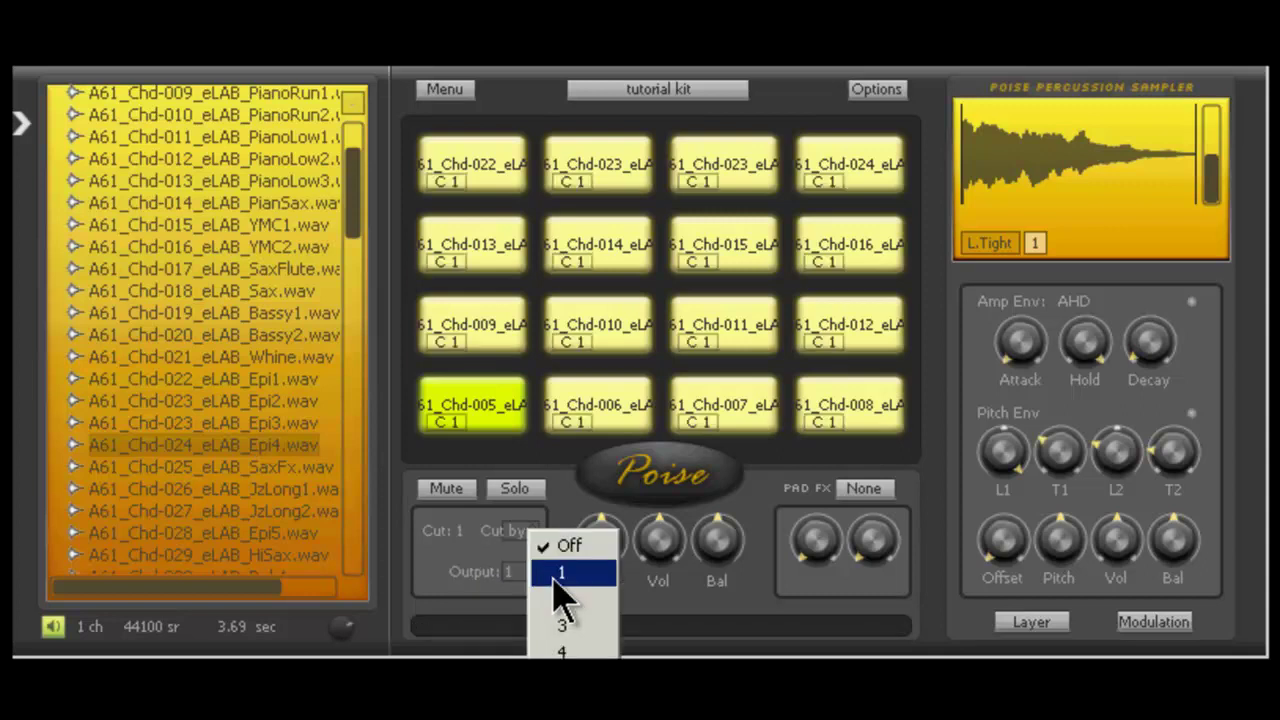
{"action": "left_click", "coordinate": [555, 578]}
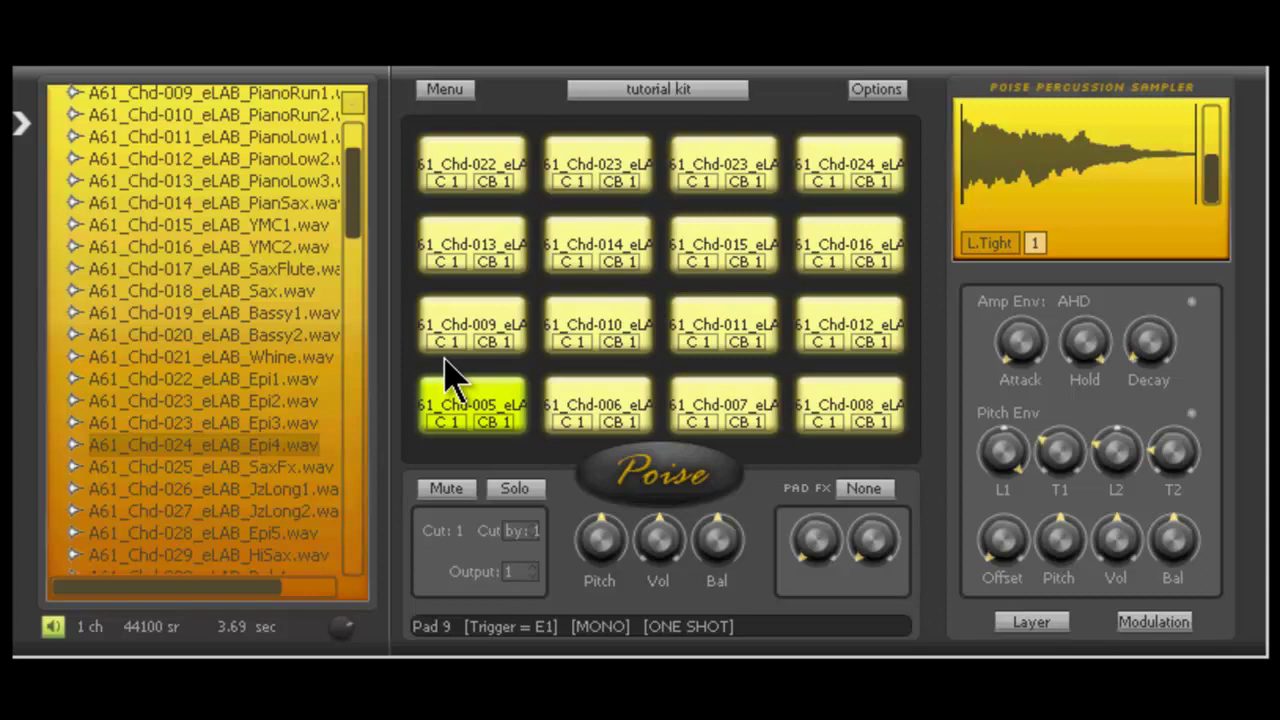
Step: Trigger the A61_Chd-022 pad repeatedly to audition how it retriggers
{"action": "left_click", "coordinate": [465, 180]}
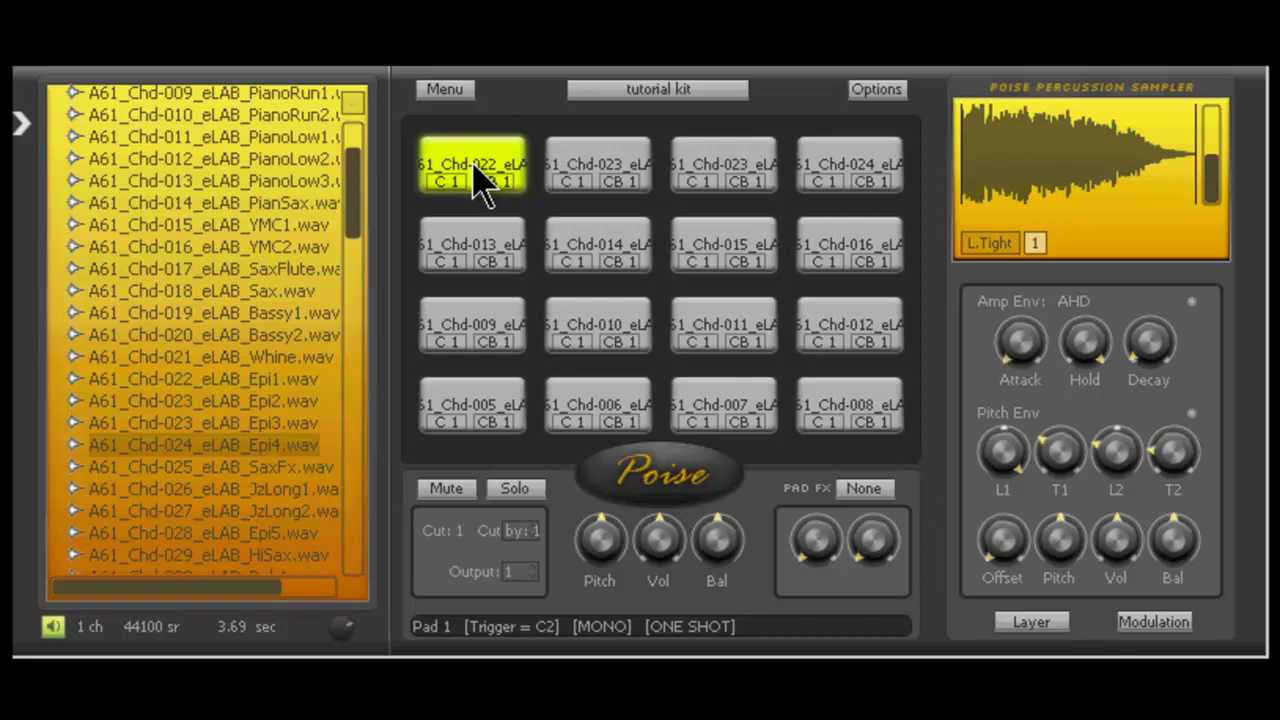
{"action": "left_click", "coordinate": [480, 185]}
{"action": "left_click", "coordinate": [480, 185]}
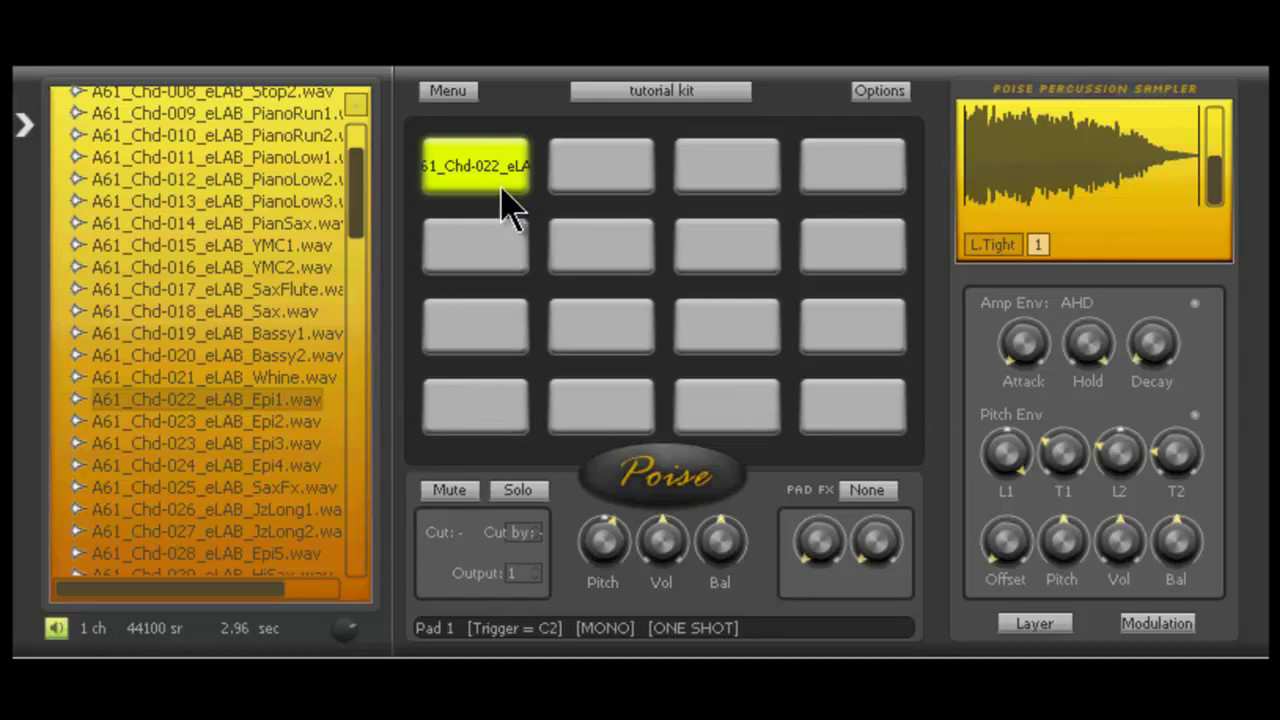
Step: Set the play mode of the A61_Chd-022 pad to Note On
{"action": "right_click", "coordinate": [465, 166]}
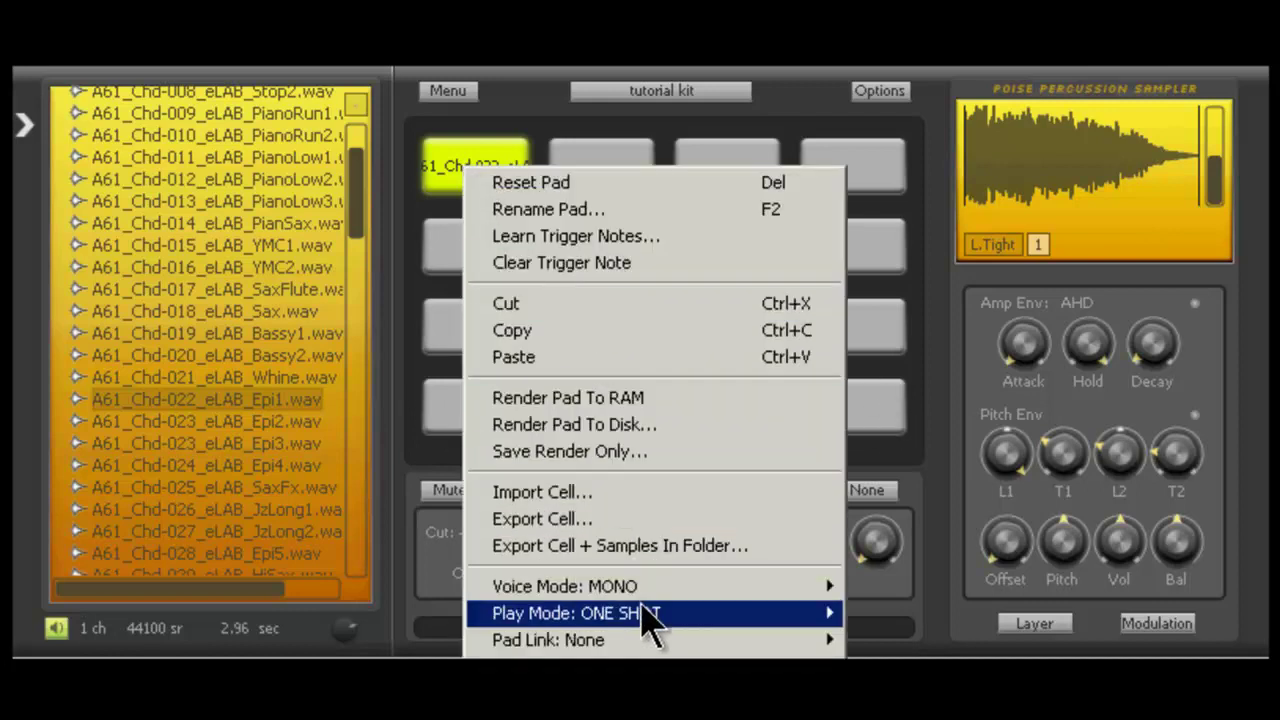
{"action": "mouse_move", "coordinate": [836, 616]}
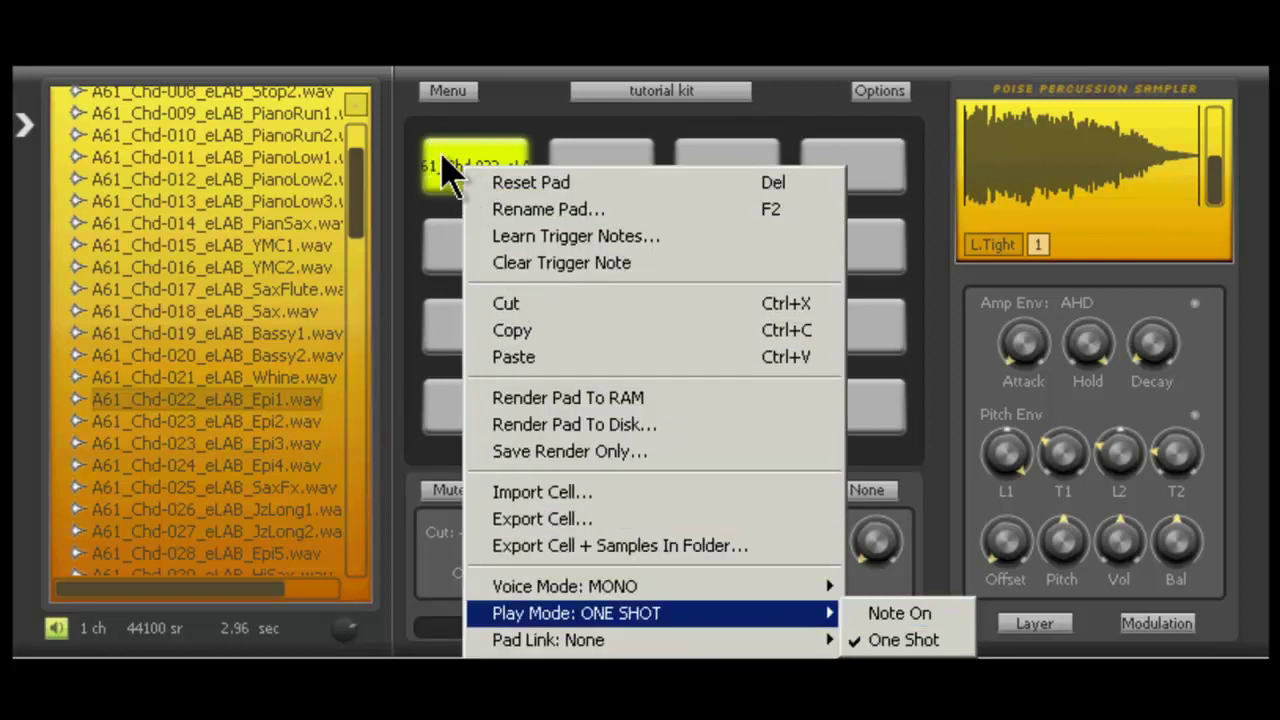
{"action": "right_click", "coordinate": [457, 170]}
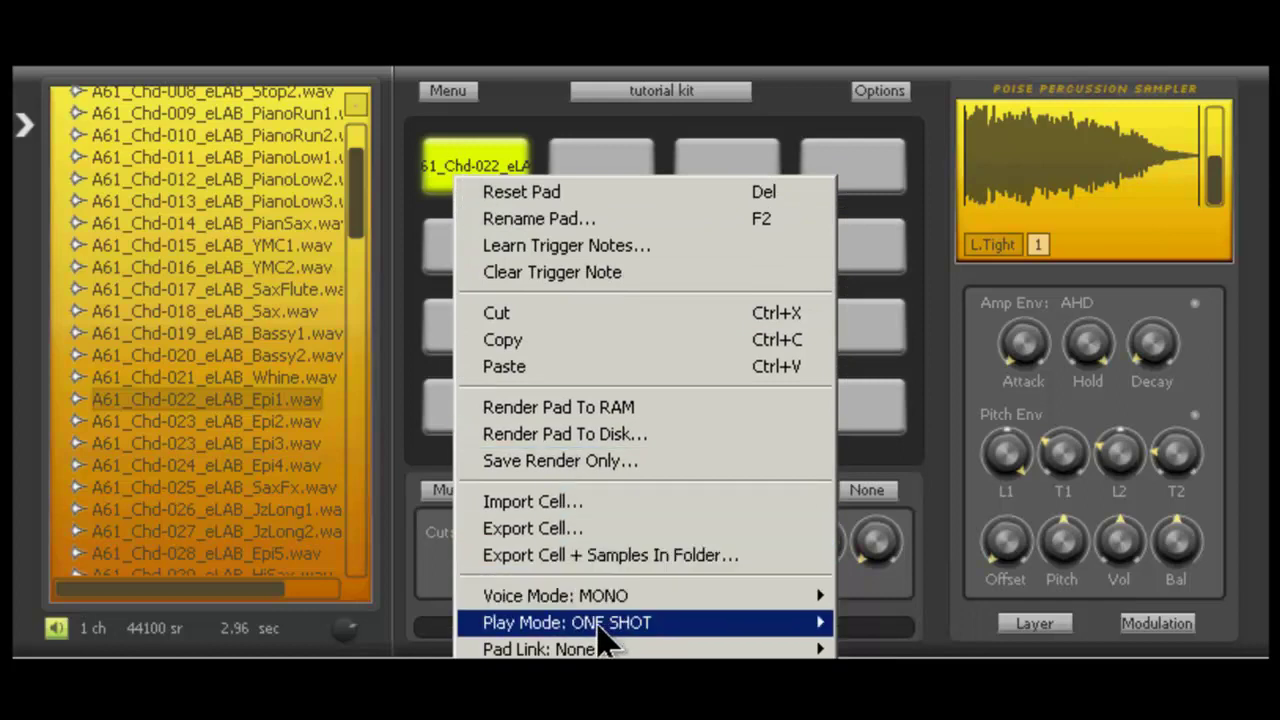
{"action": "mouse_move", "coordinate": [600, 622]}
{"action": "left_click", "coordinate": [885, 626]}
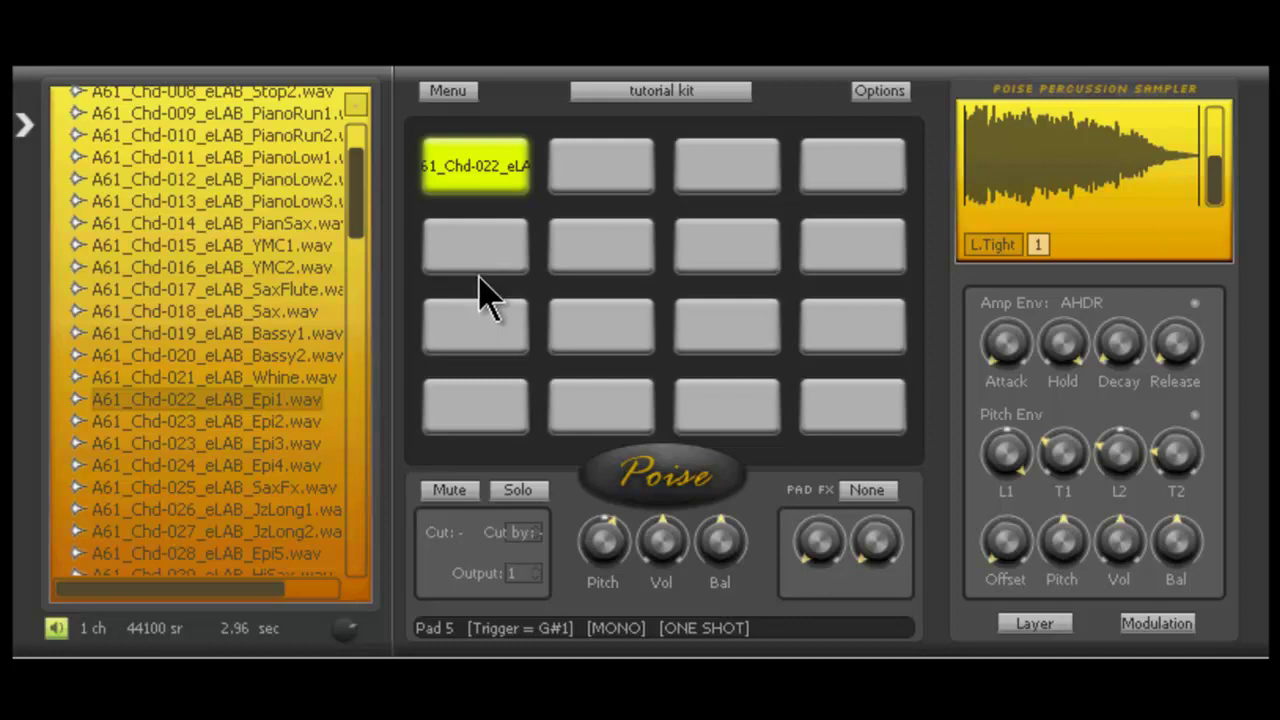
Step: Return the play mode of the A61_Chd-022 pad to One Shot
{"action": "right_click", "coordinate": [466, 168]}
{"action": "mouse_move", "coordinate": [625, 614]}
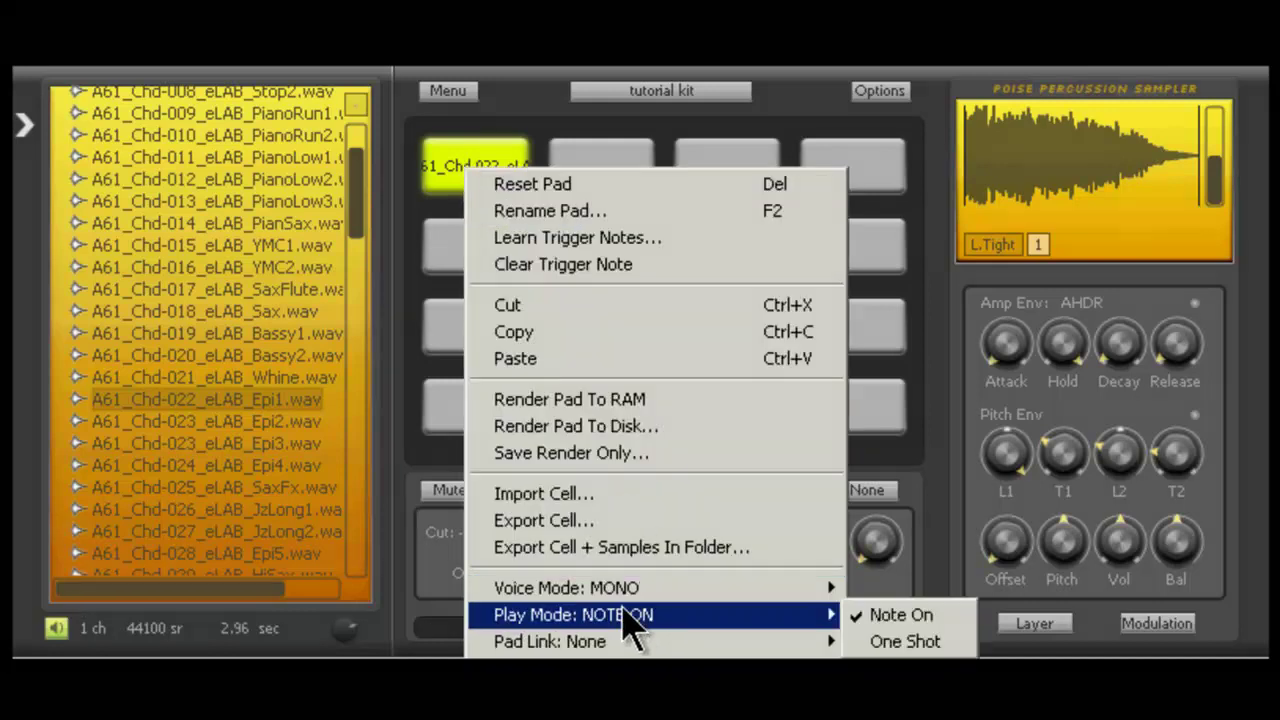
{"action": "left_click", "coordinate": [876, 645]}
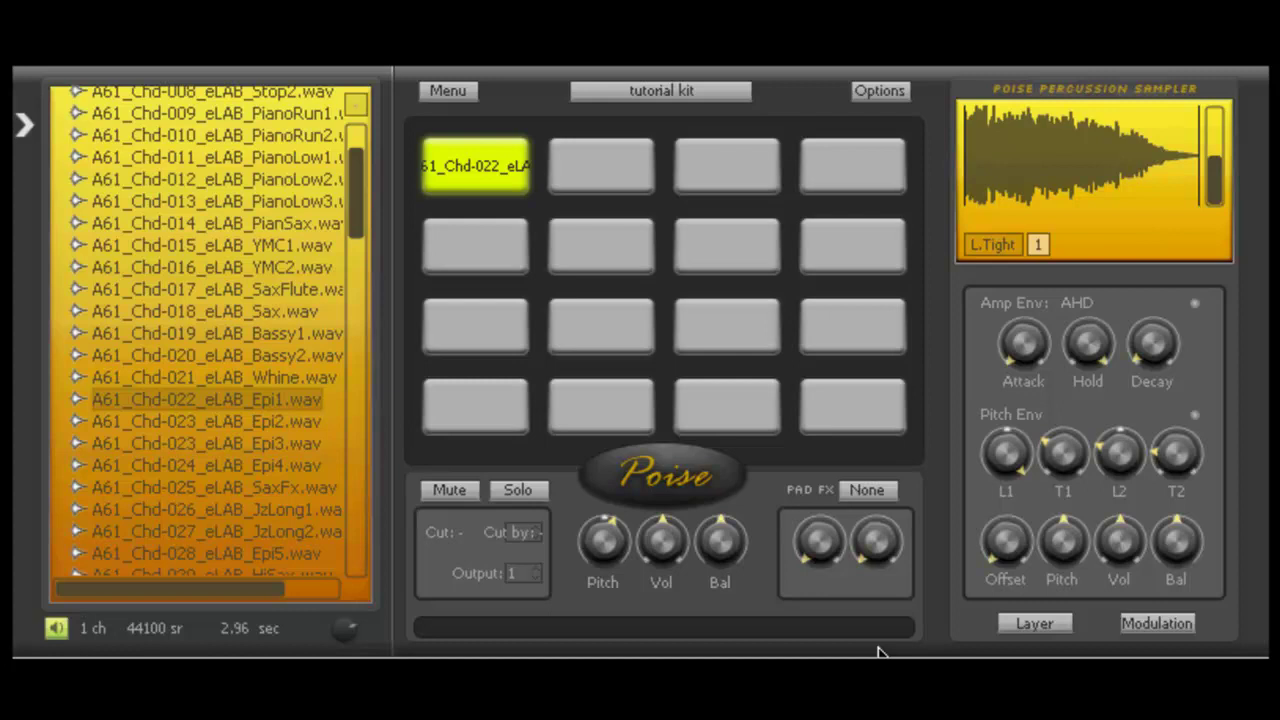
Step: Switch the A61_Chd-022 pad's play mode from One Shot to Note On again
{"action": "right_click", "coordinate": [457, 162]}
{"action": "mouse_move", "coordinate": [826, 618]}
{"action": "left_click", "coordinate": [862, 600]}
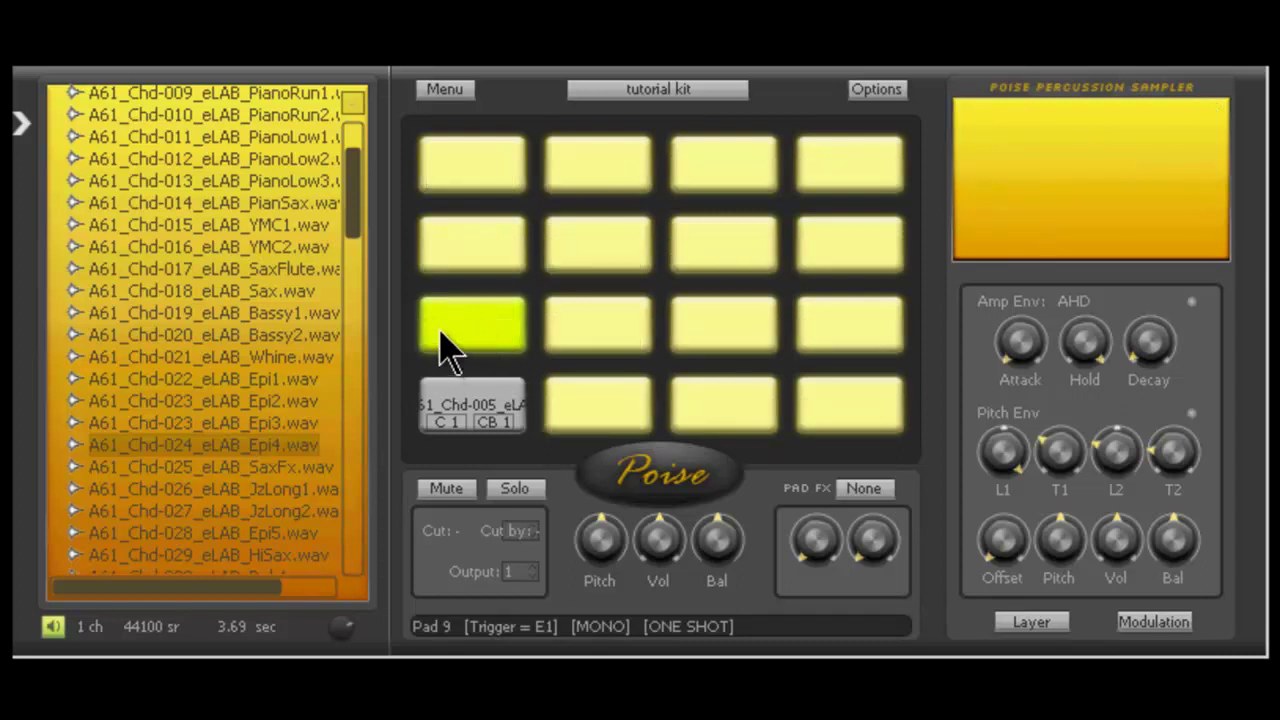
Step: Audition the A61_Chd-005 pad and copy it to the other three pads in its row and the first two pads in the row above
{"action": "left_click", "coordinate": [478, 405]}
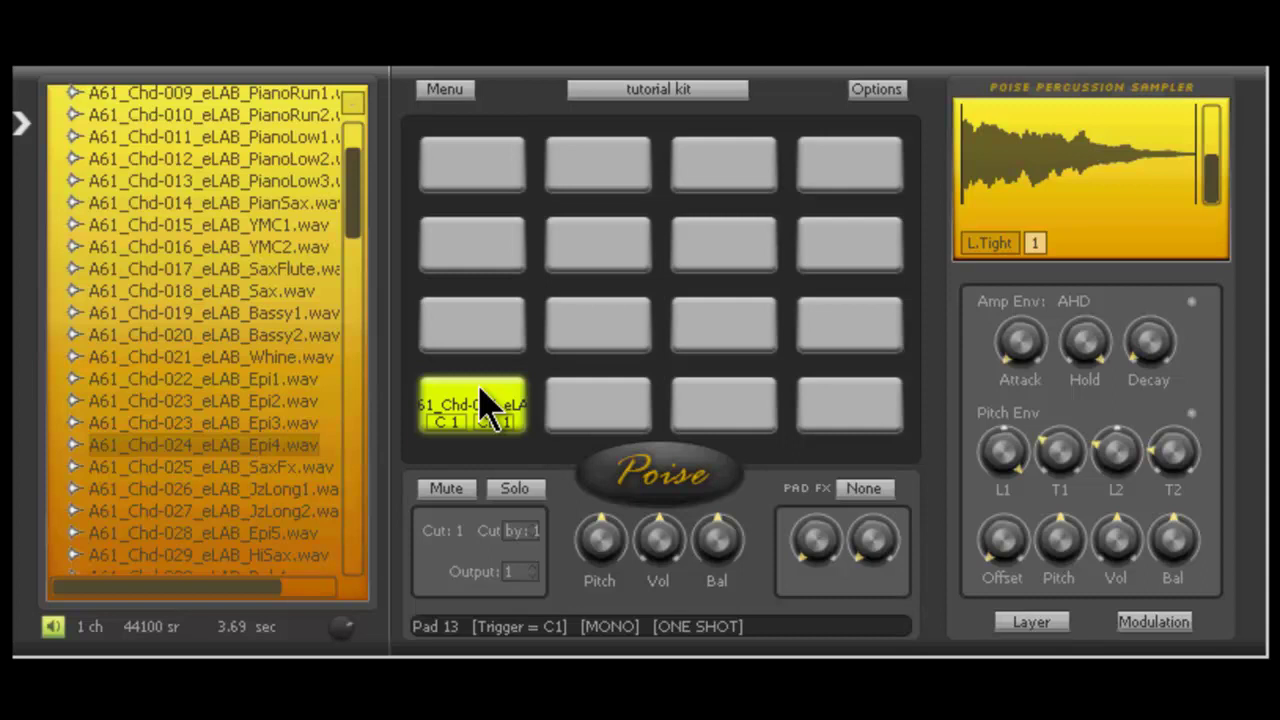
{"action": "left_click", "coordinate": [480, 405]}
{"action": "left_click", "coordinate": [480, 405]}
{"action": "left_click_drag", "start_coordinate": [495, 398], "coordinate": [840, 405]}
{"action": "left_click_drag", "start_coordinate": [483, 423], "coordinate": [537, 380]}
{"action": "left_click_drag", "start_coordinate": [637, 320], "coordinate": [636, 322]}
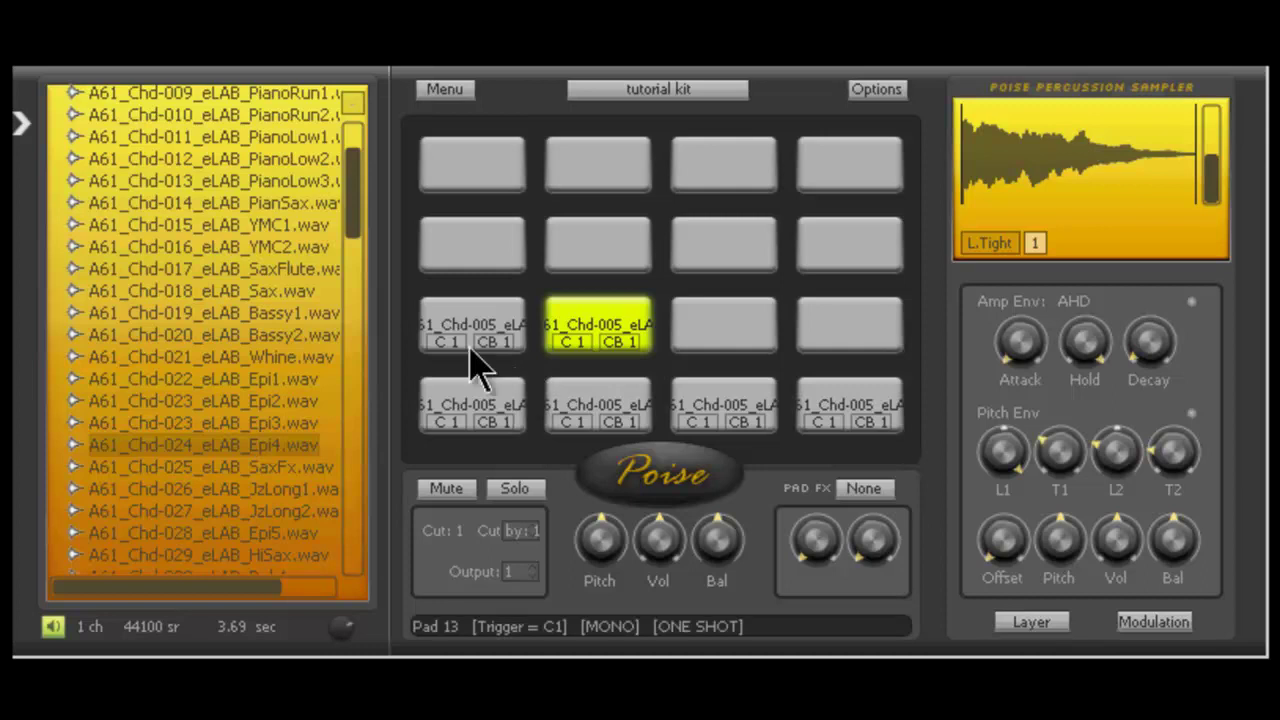
Step: Trigger the A61_Chd-005 copies in the two lowest pad rows one after another to compare their sound
{"action": "left_click", "coordinate": [443, 409]}
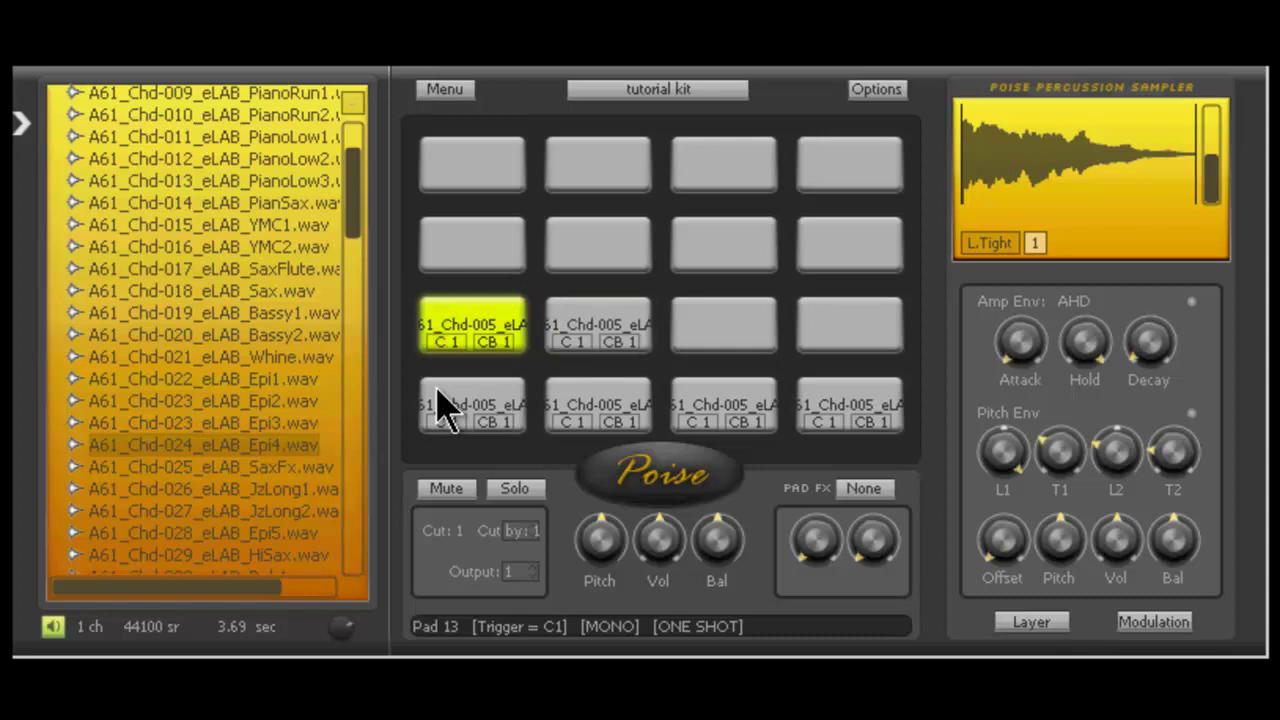
{"action": "left_click", "coordinate": [636, 350]}
{"action": "left_click", "coordinate": [638, 405]}
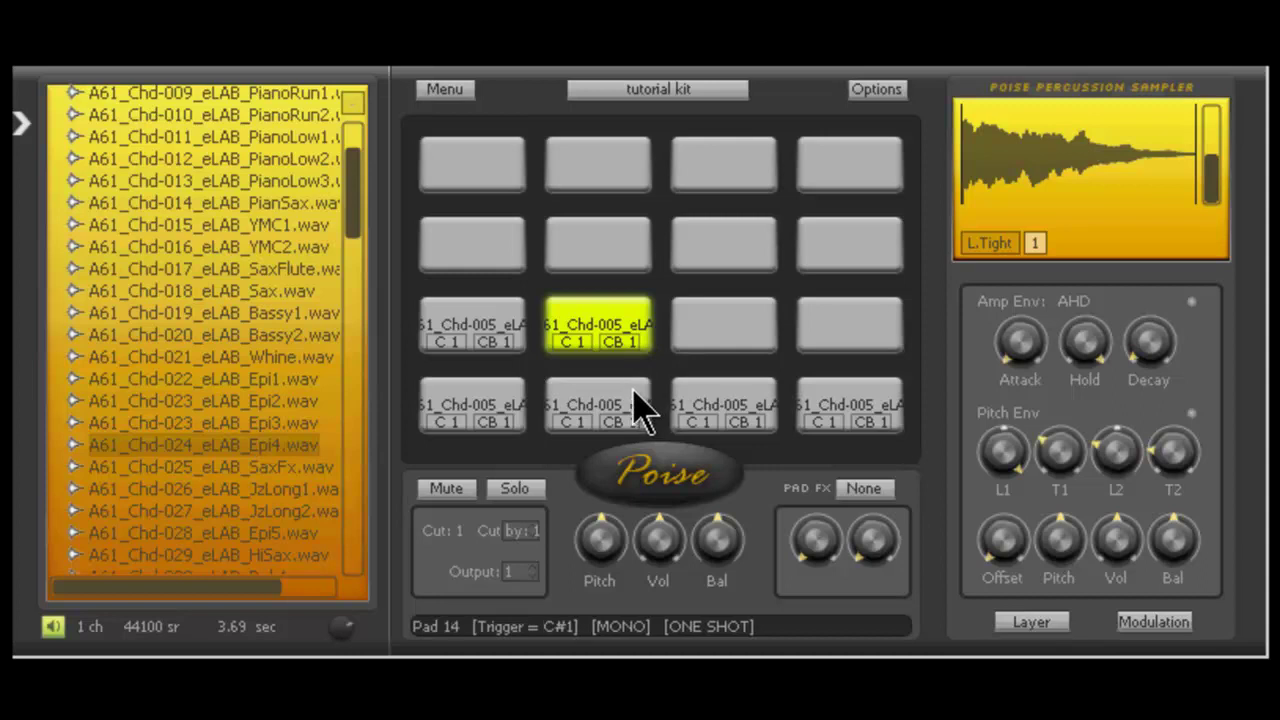
{"action": "left_click", "coordinate": [468, 405]}
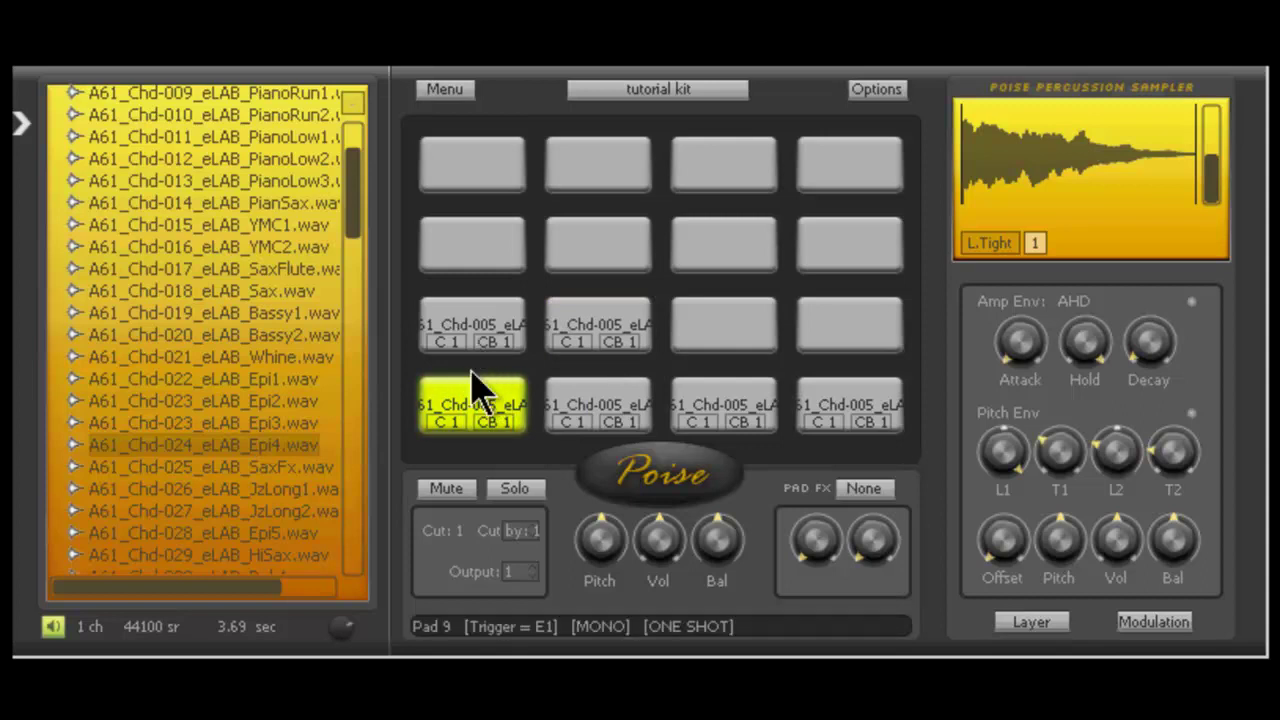
Step: Raise the pad pitch of the second, third and fourth A61_Chd-005 pads in the lowest row, each higher than the one before
{"action": "left_click", "coordinate": [586, 420]}
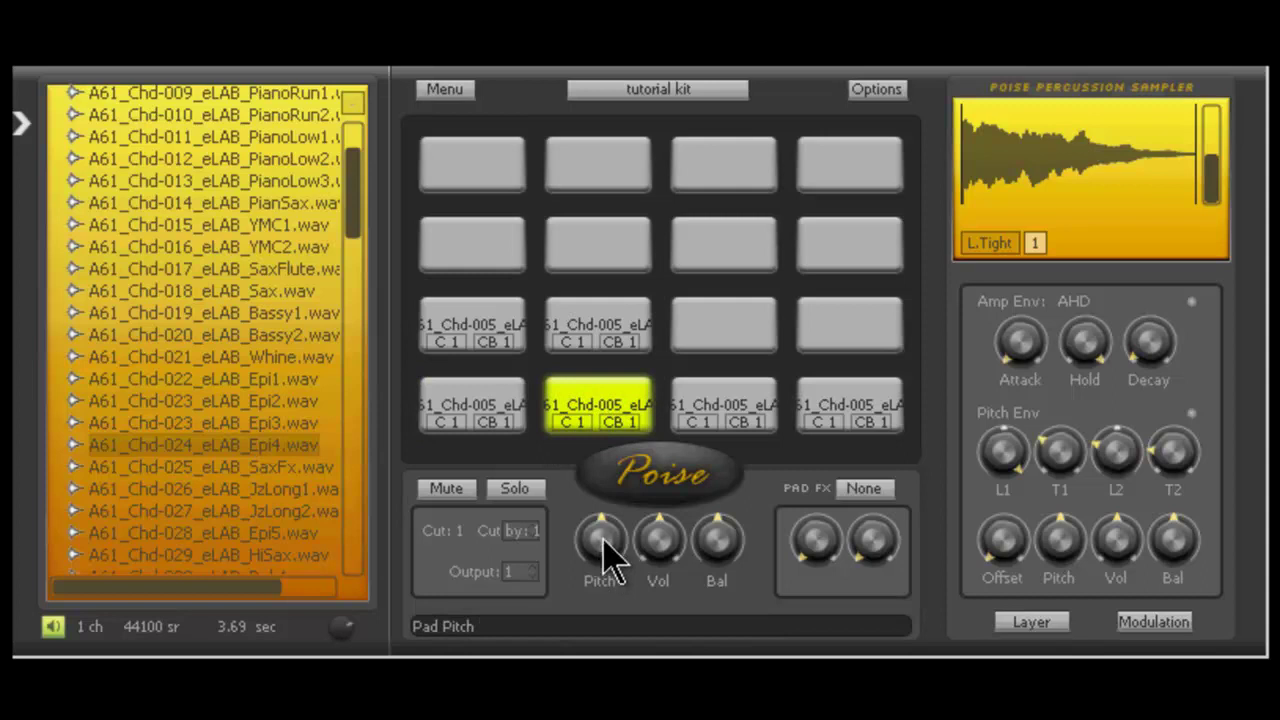
{"action": "left_click_drag", "start_coordinate": [606, 547], "coordinate": [603, 511]}
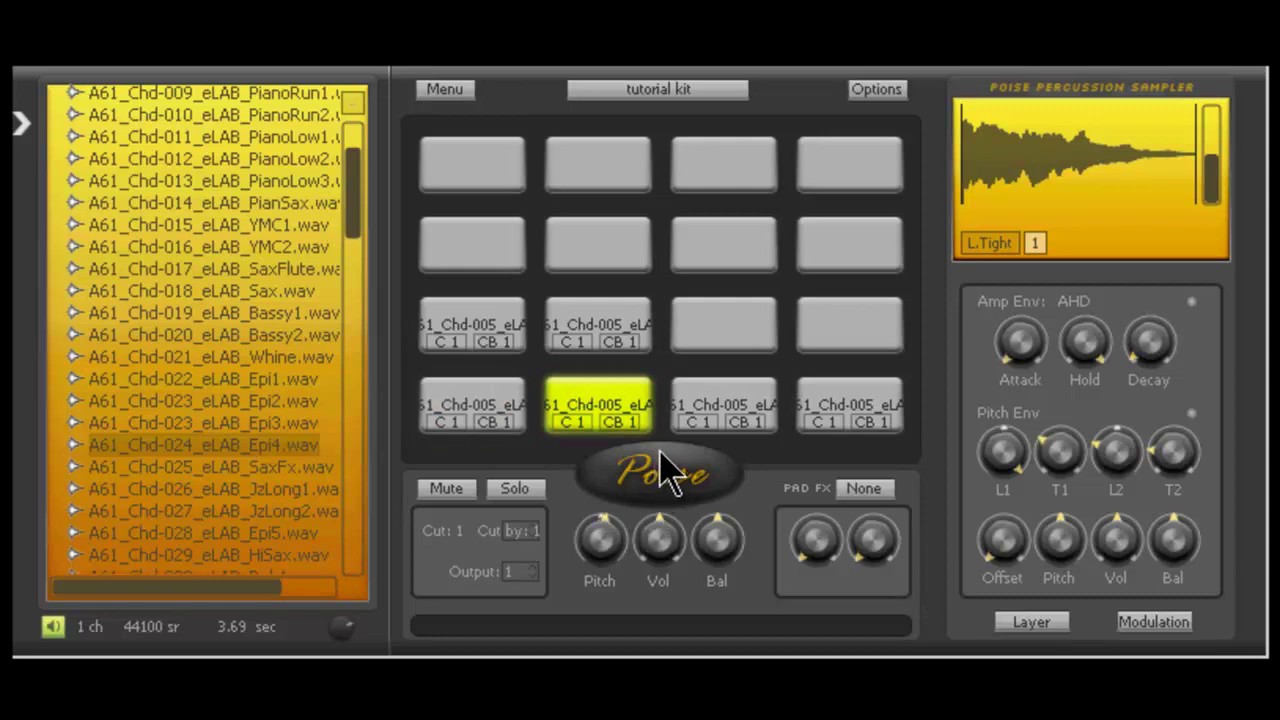
{"action": "left_click", "coordinate": [722, 425]}
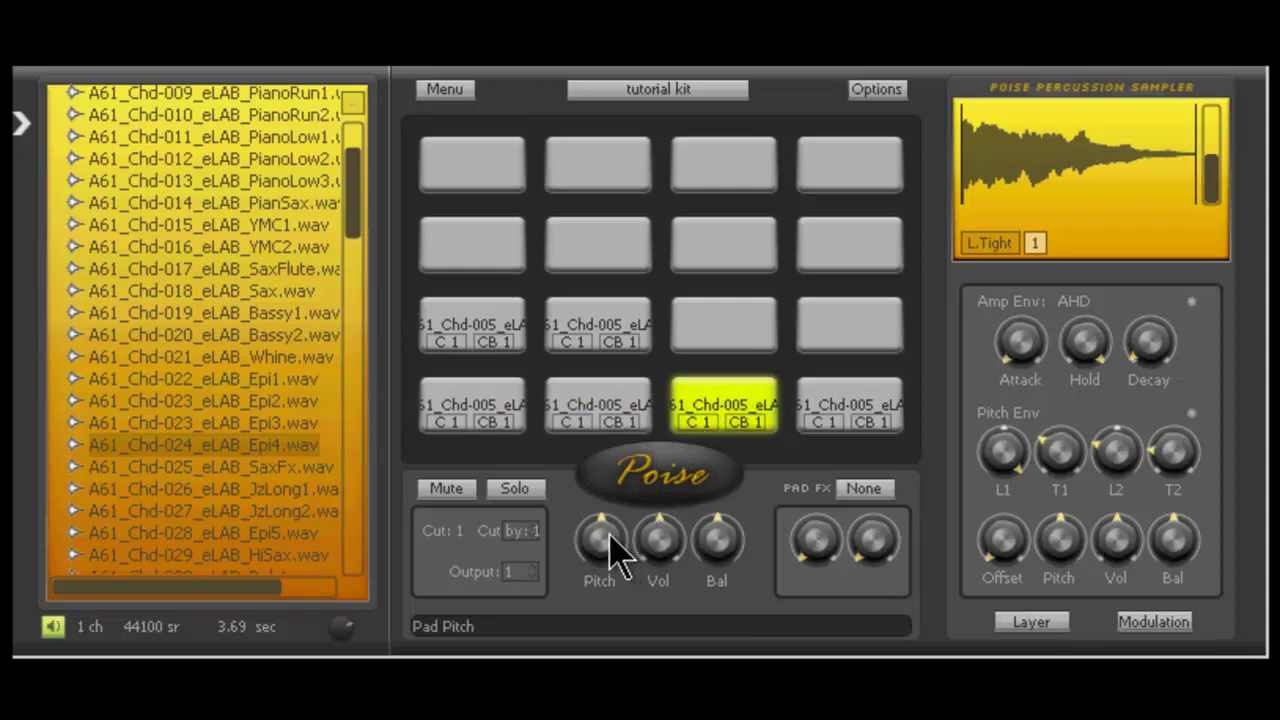
{"action": "left_click_drag", "start_coordinate": [611, 530], "coordinate": [610, 530]}
{"action": "left_click", "coordinate": [808, 428]}
{"action": "left_click_drag", "start_coordinate": [600, 537], "coordinate": [607, 505]}
Step: Raise the pad pitch of the two A61_Chd-005 copies in the third row progressively further
{"action": "left_click", "coordinate": [478, 358]}
{"action": "left_click_drag", "start_coordinate": [609, 520], "coordinate": [598, 478]}
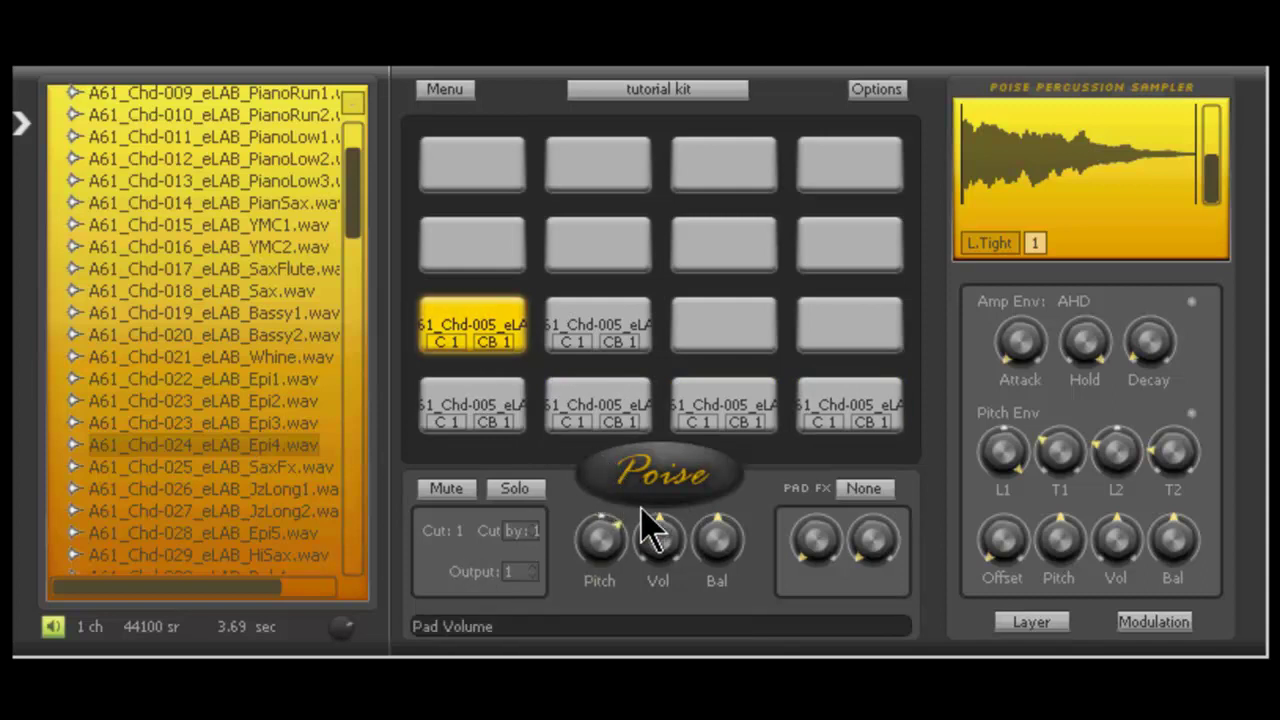
{"action": "left_click", "coordinate": [598, 352]}
{"action": "left_click_drag", "start_coordinate": [600, 514], "coordinate": [601, 463]}
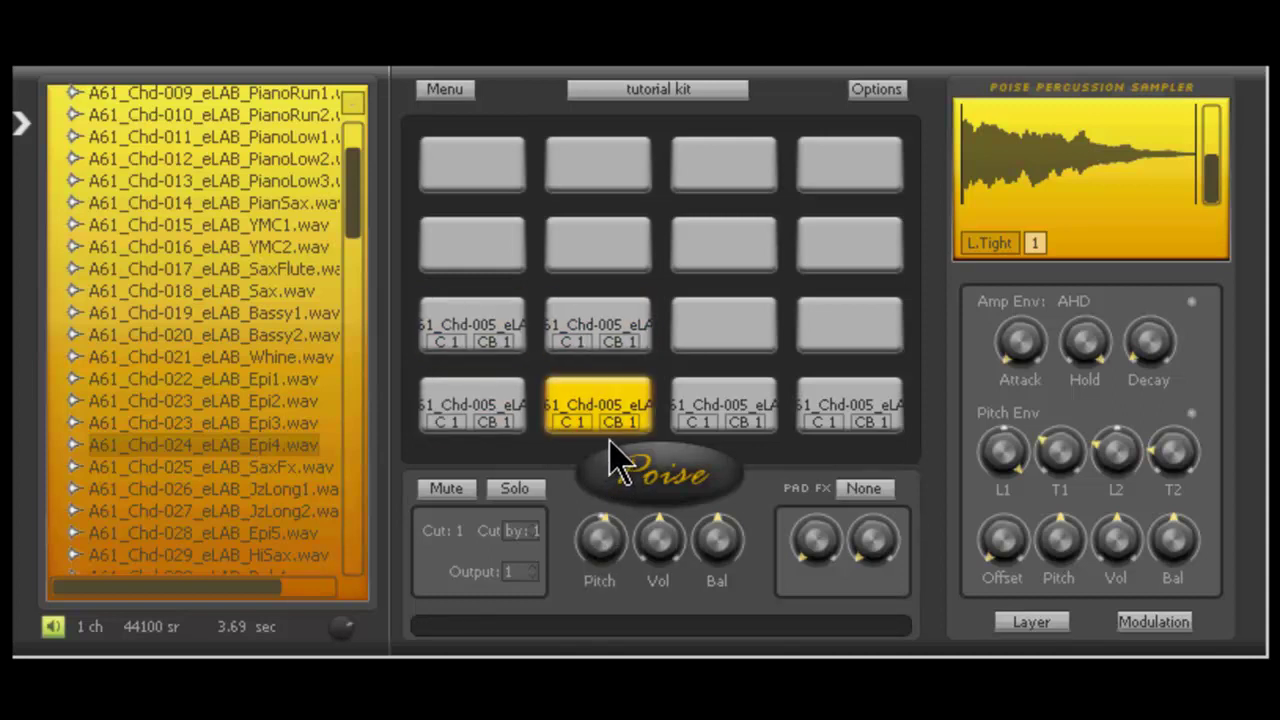